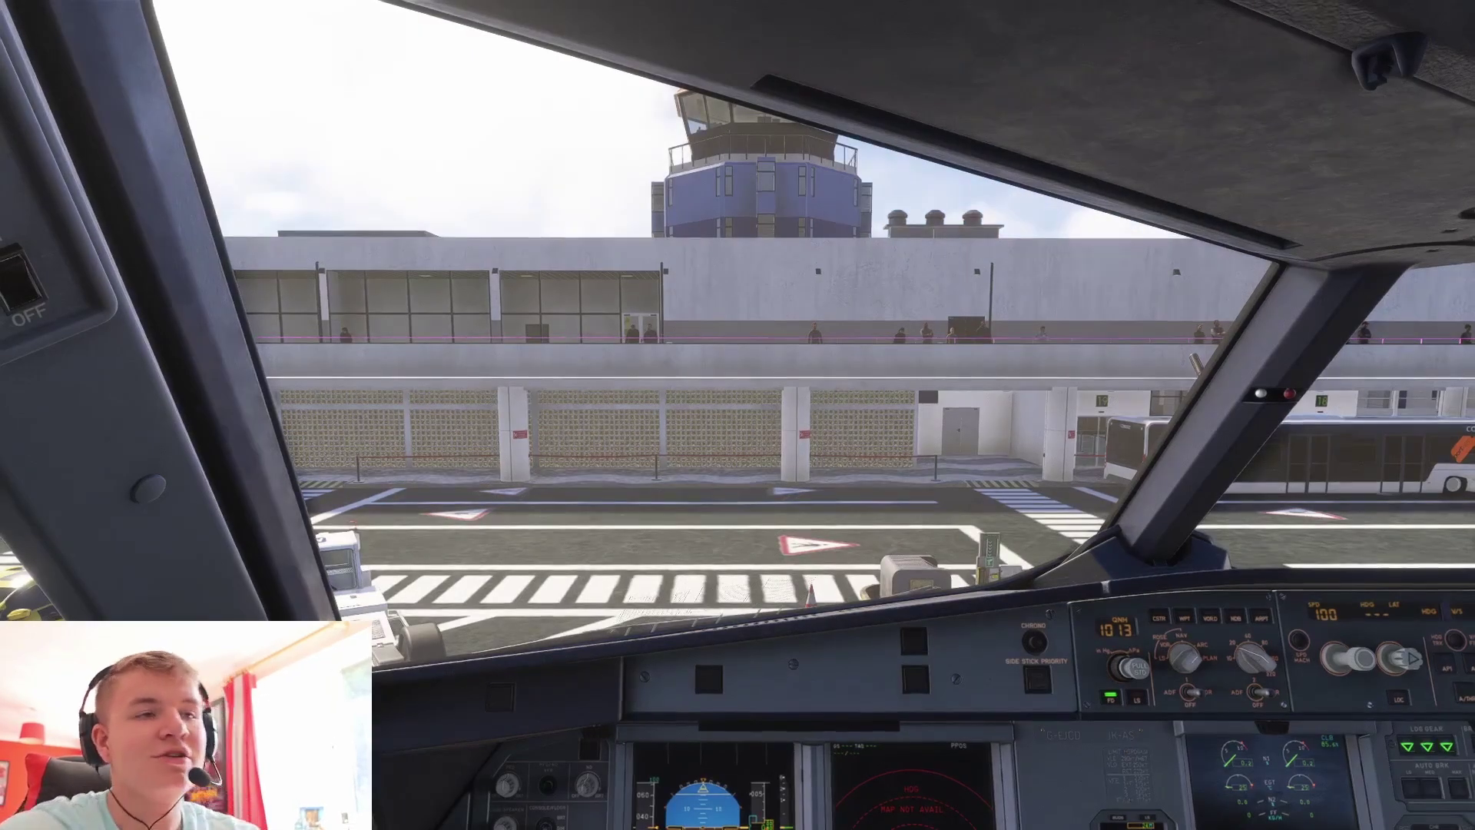
# - Switch the camera to the MCDU close-up view with Alt+2
pyautogui.hotkey('alt', '2')
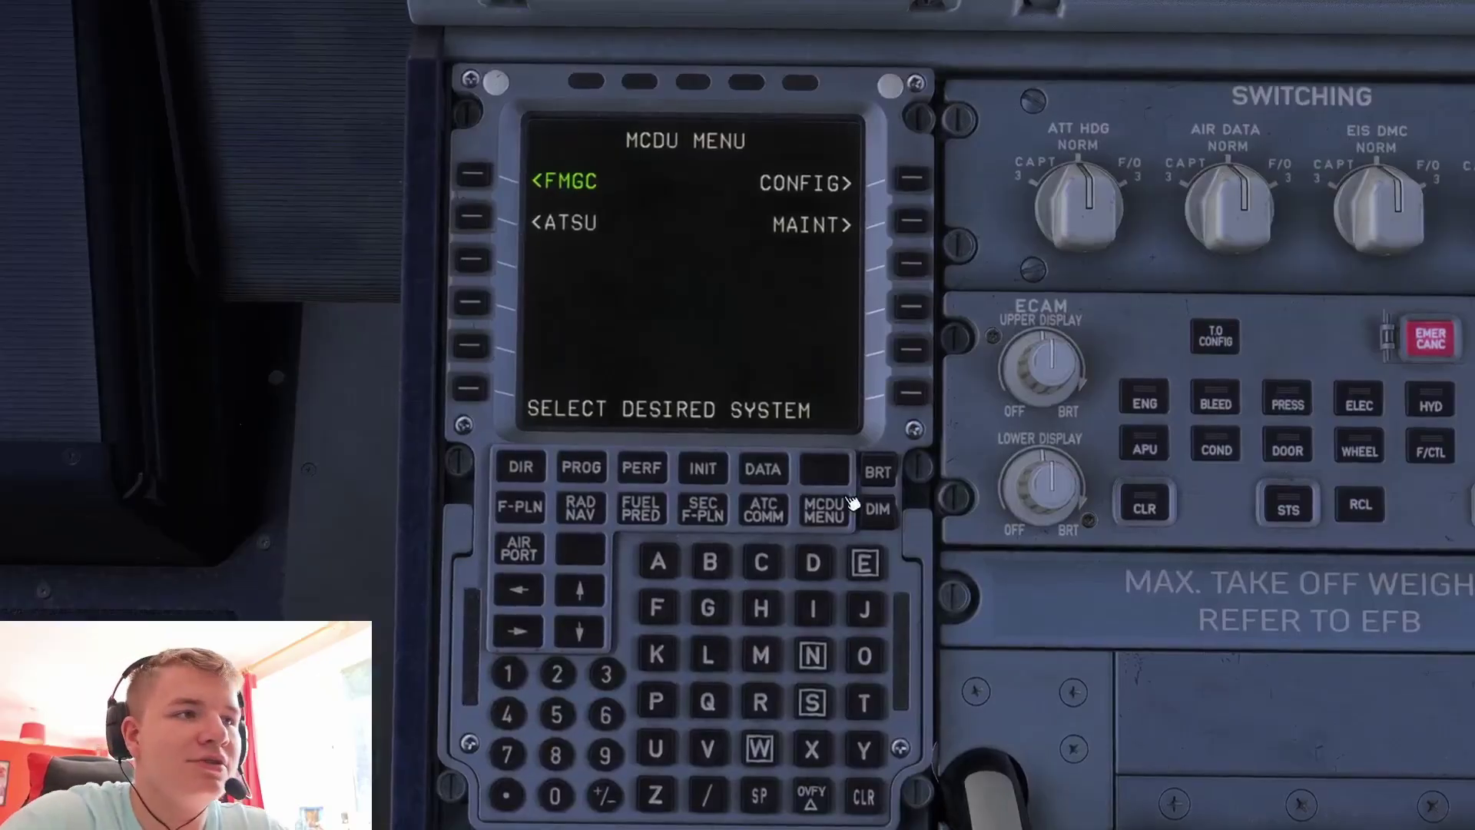
# - Enter LPMA/EGKK as the FROM/TO city pair on the INIT page
pyautogui.click(704, 470)
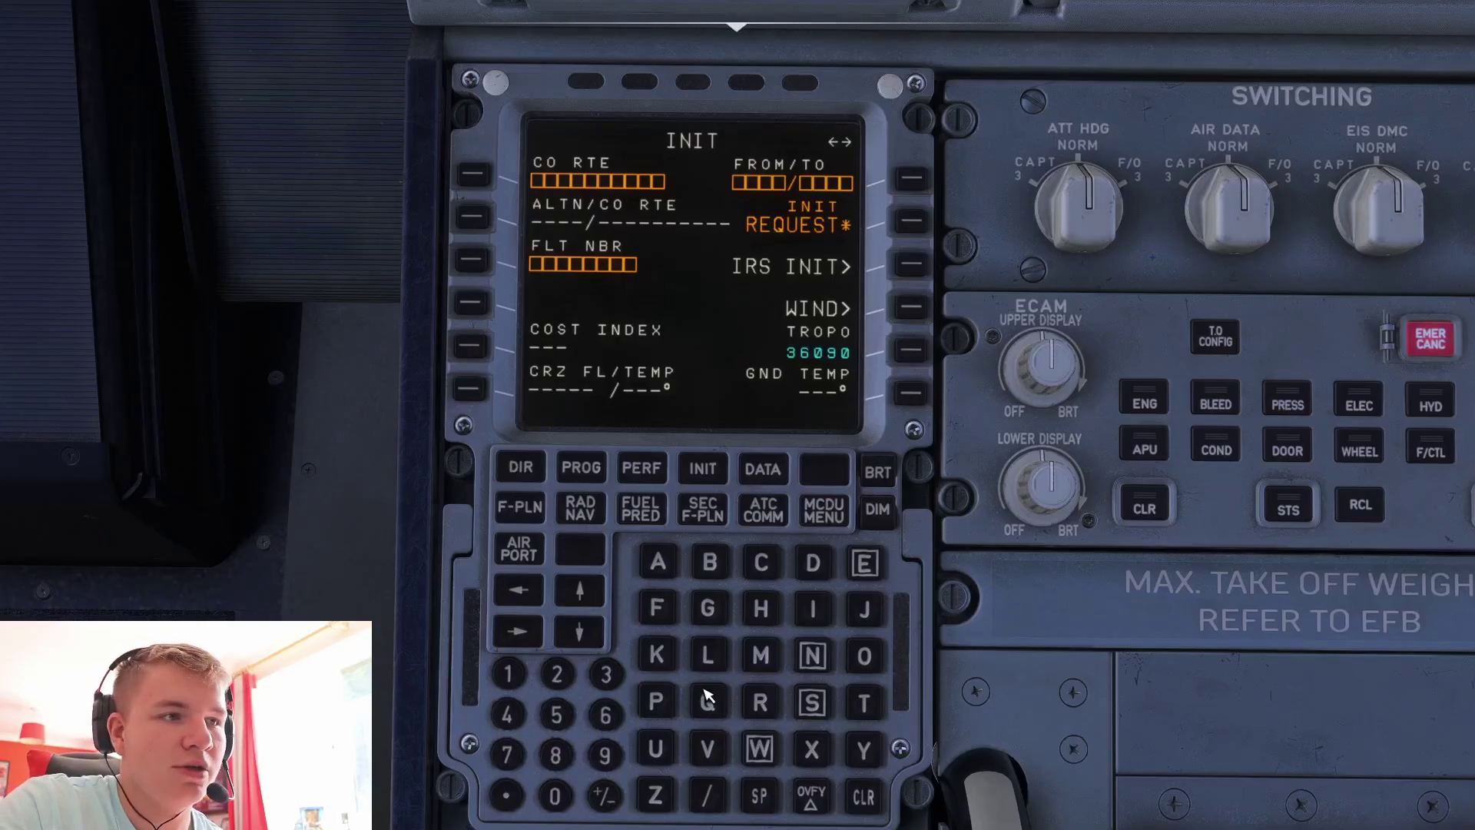
pyautogui.click(658, 702)
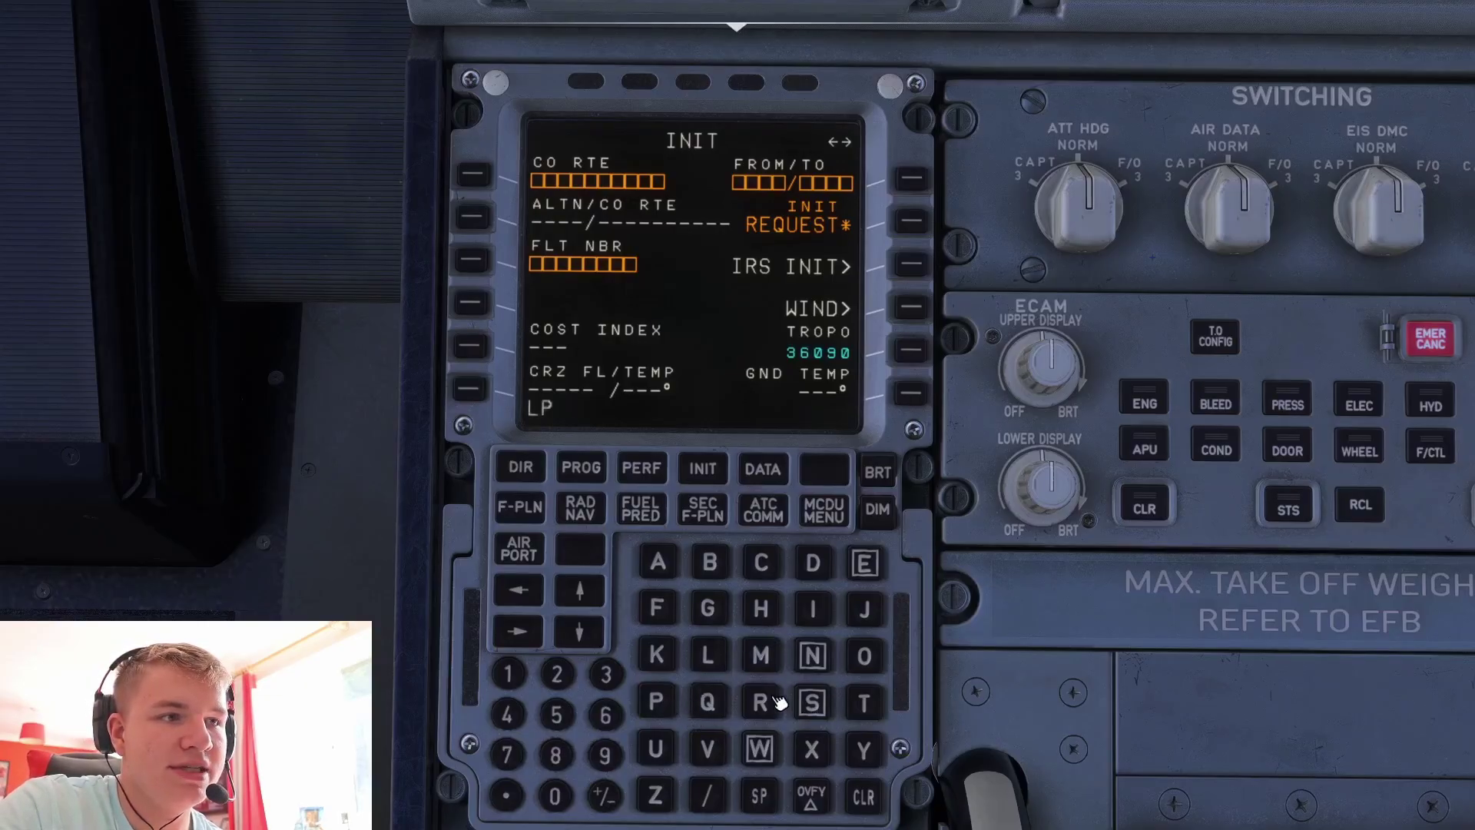
pyautogui.click(768, 660)
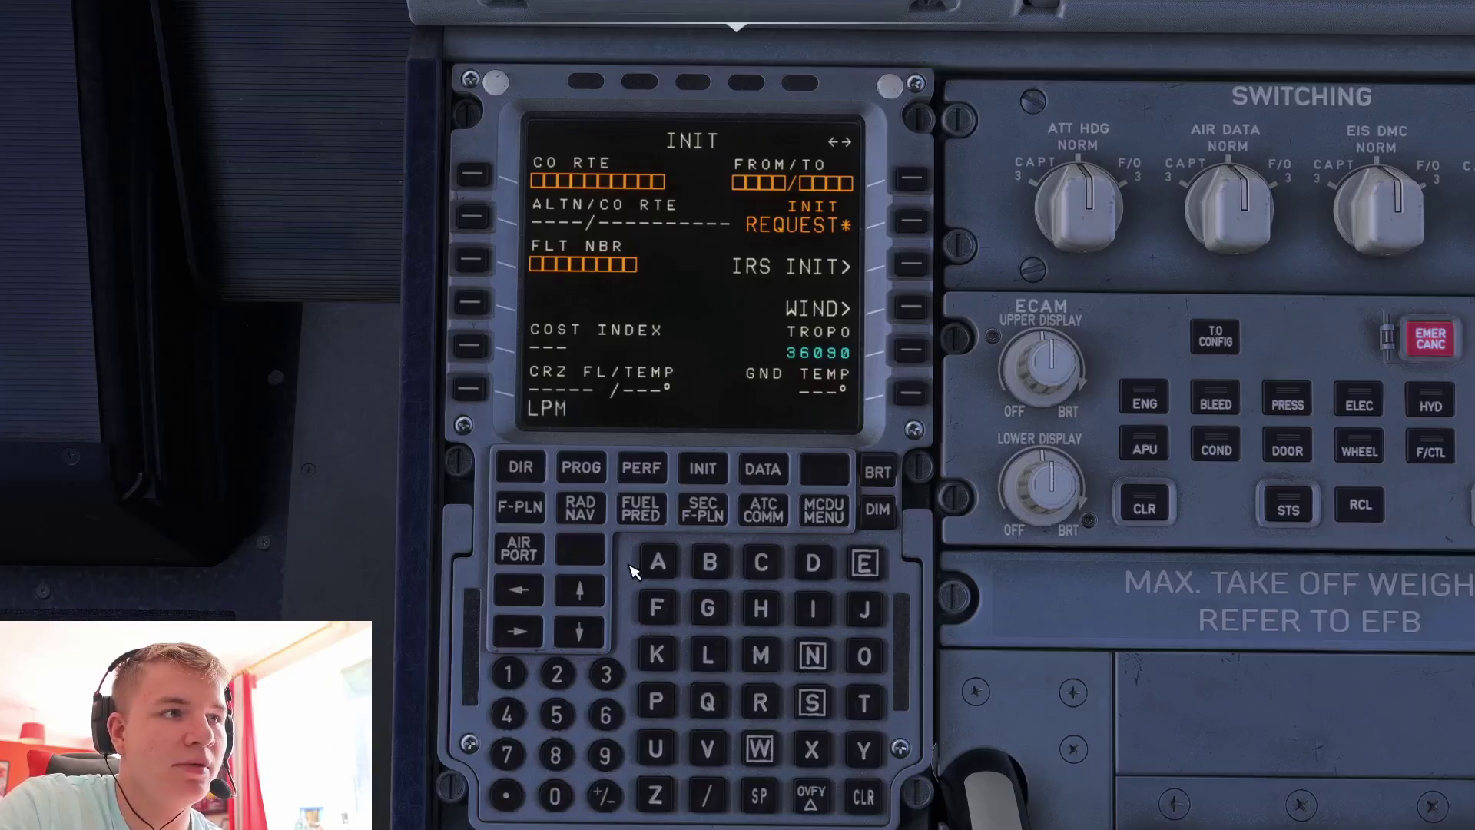
pyautogui.click(654, 574)
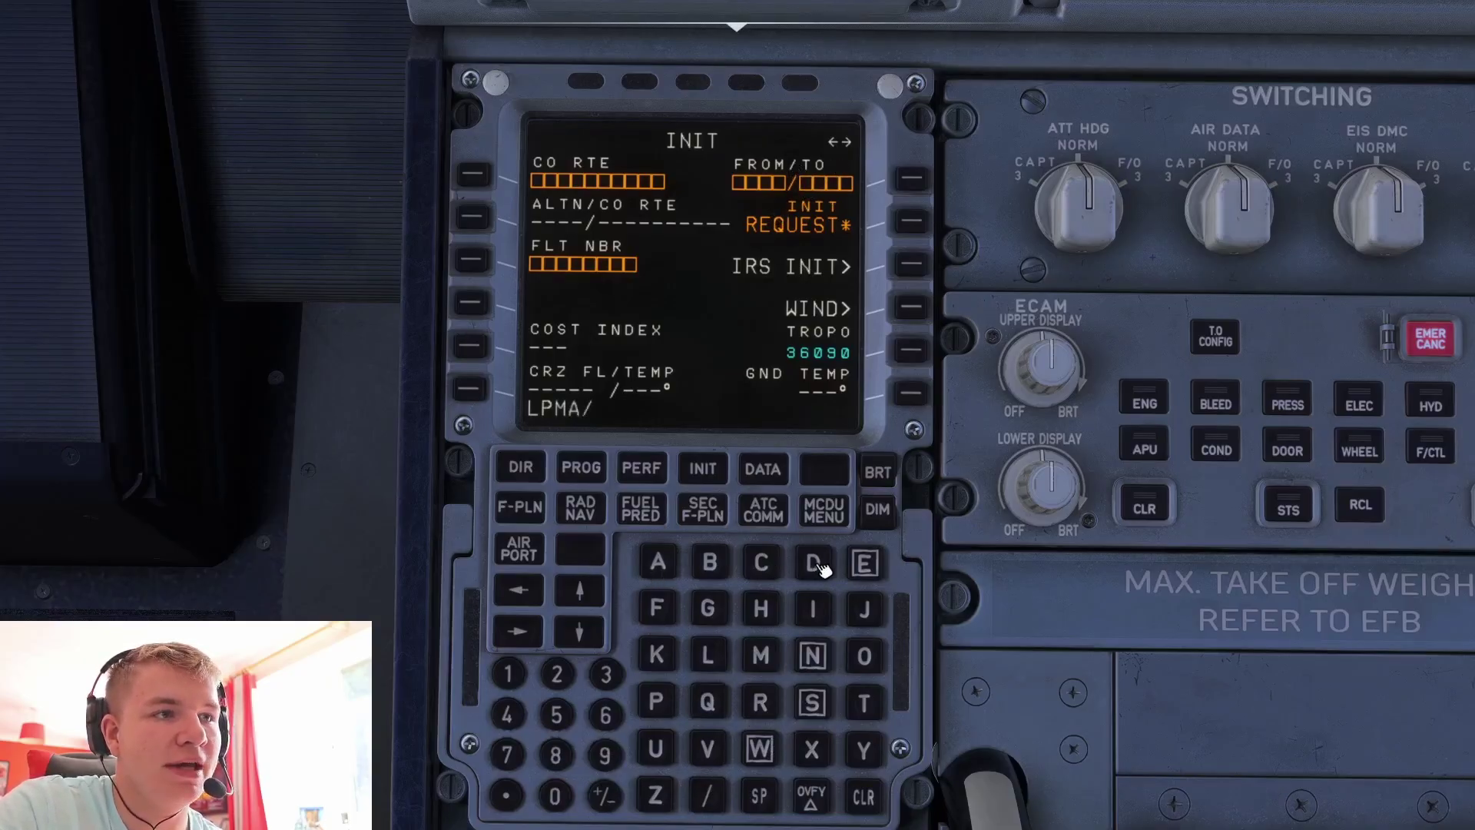
pyautogui.click(864, 565)
pyautogui.click(709, 610)
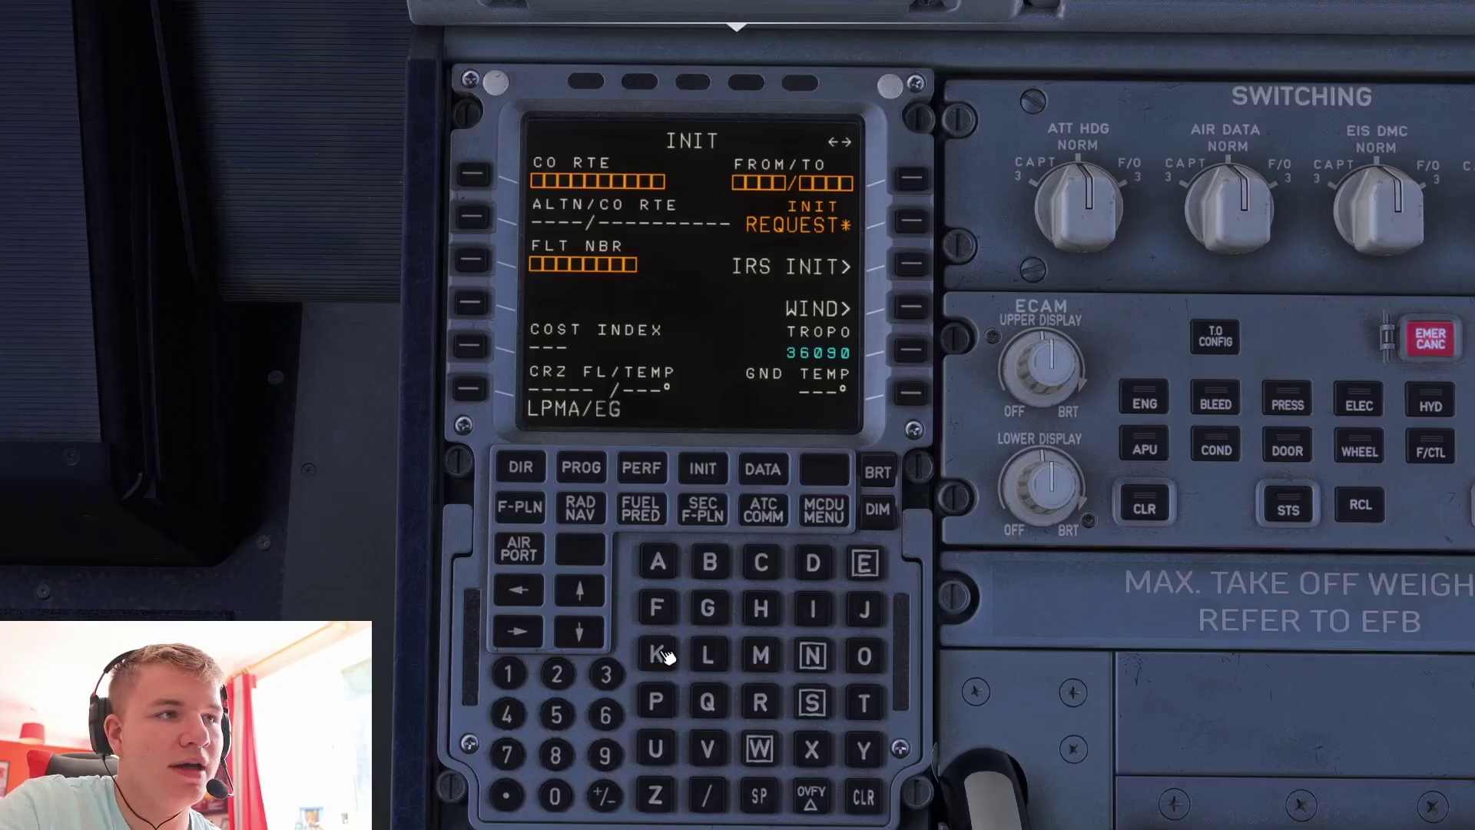
pyautogui.click(659, 655)
pyautogui.click(659, 654)
pyautogui.click(912, 179)
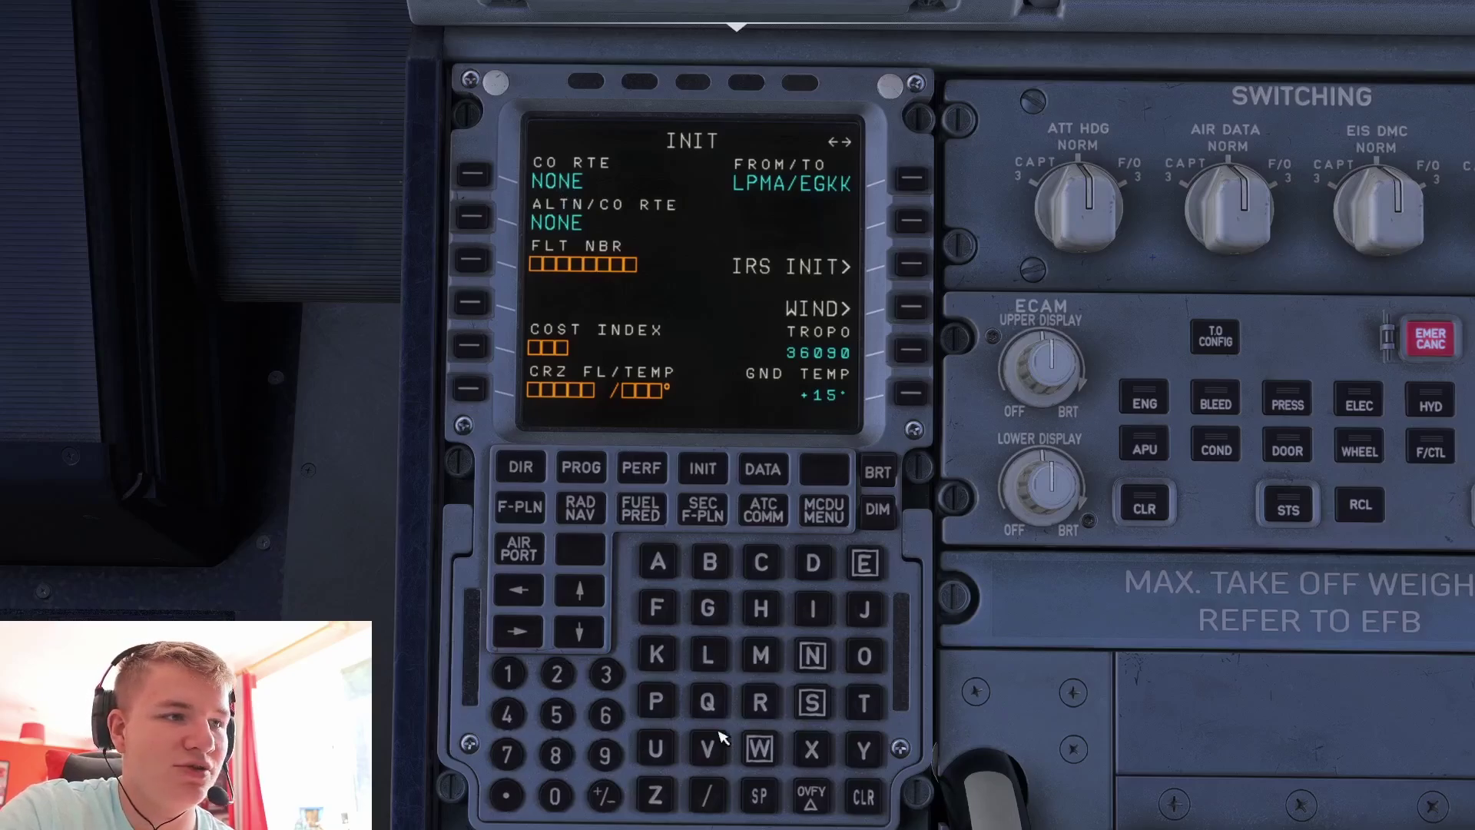
# - Set flight number EZY145 and cost index 5
pyautogui.click(864, 563)
pyautogui.click(656, 795)
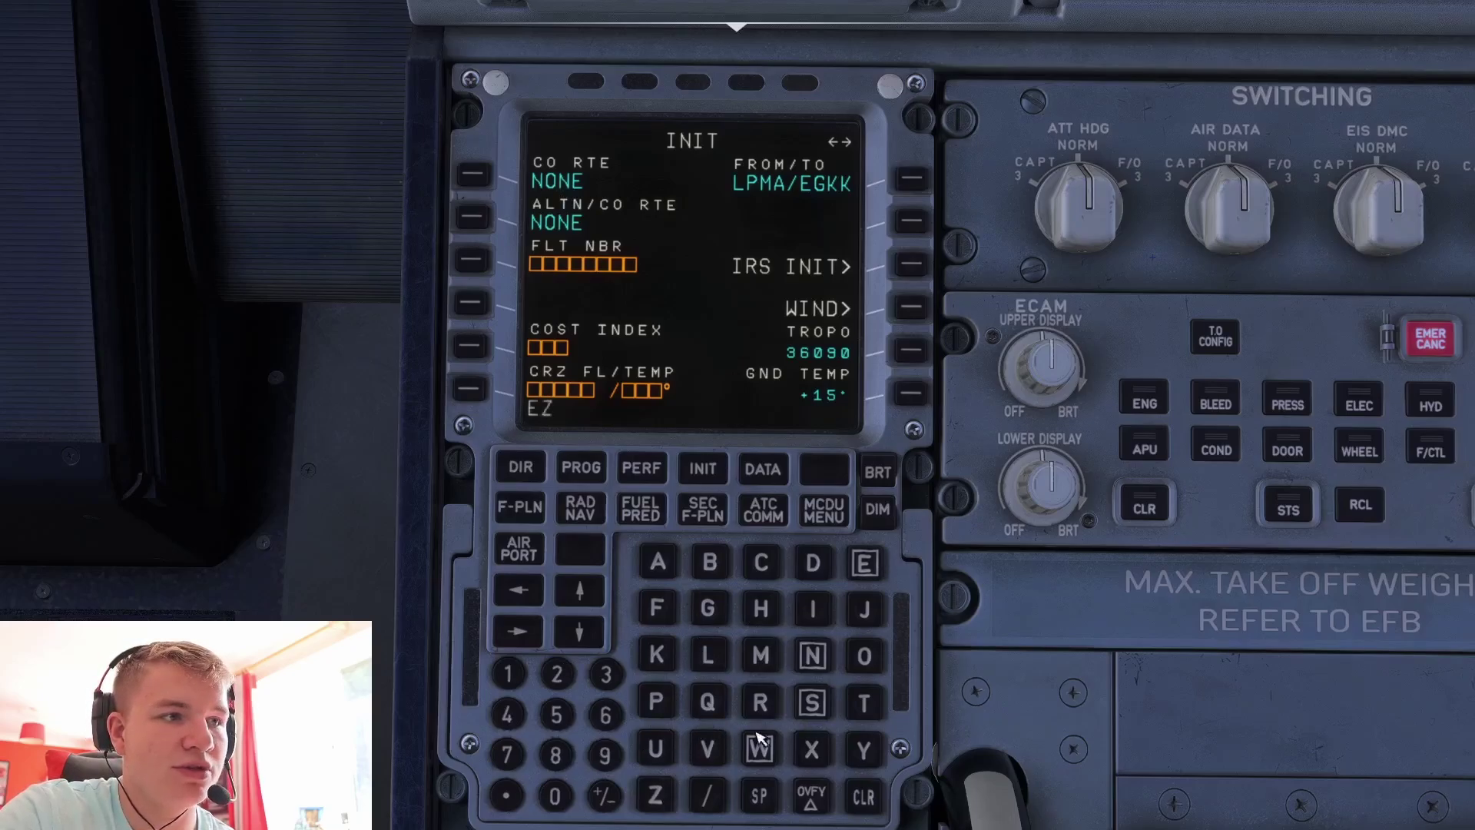
pyautogui.click(854, 751)
pyautogui.click(507, 686)
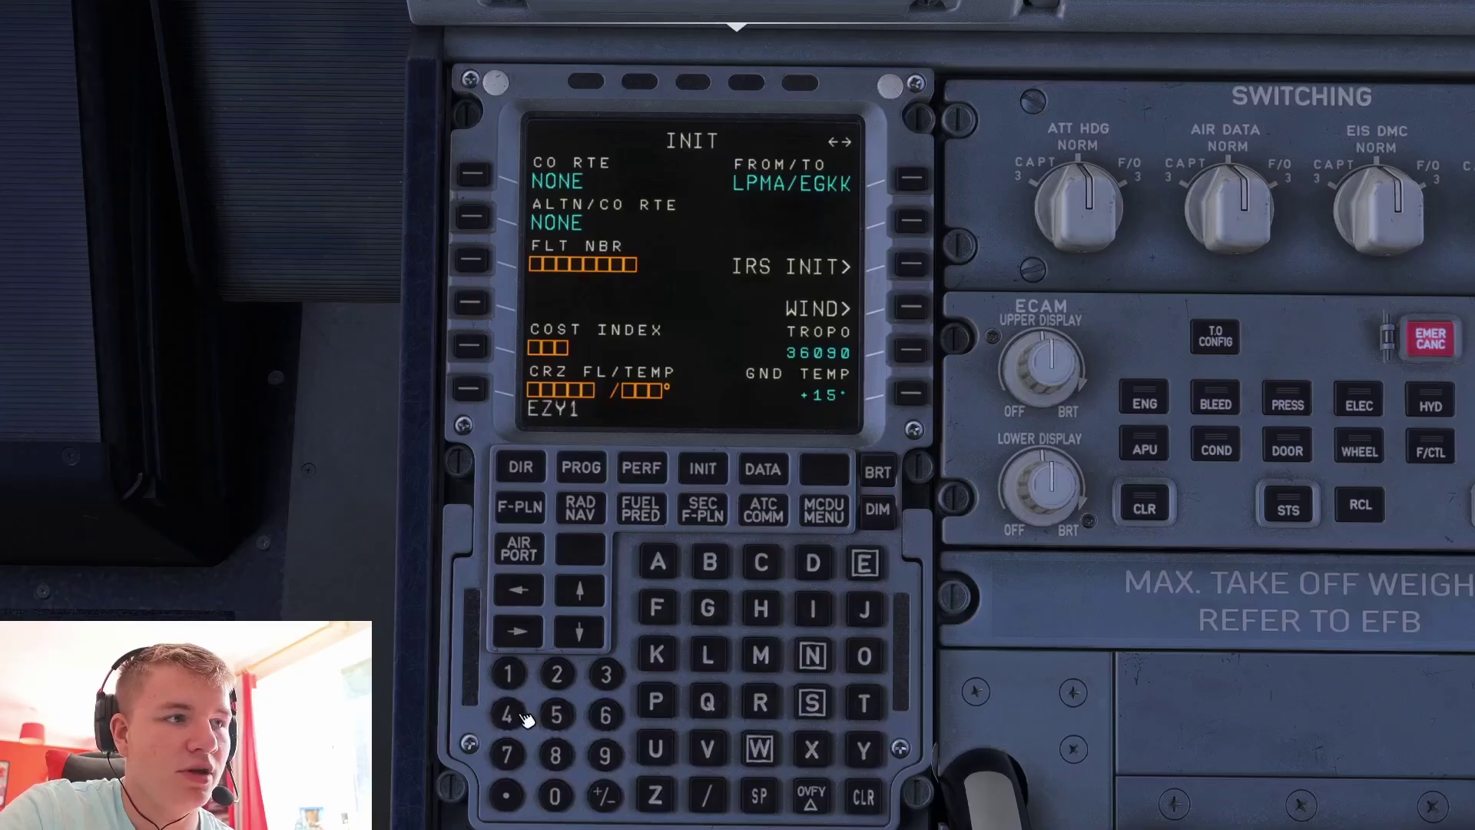
pyautogui.click(523, 719)
pyautogui.click(569, 720)
pyautogui.click(482, 262)
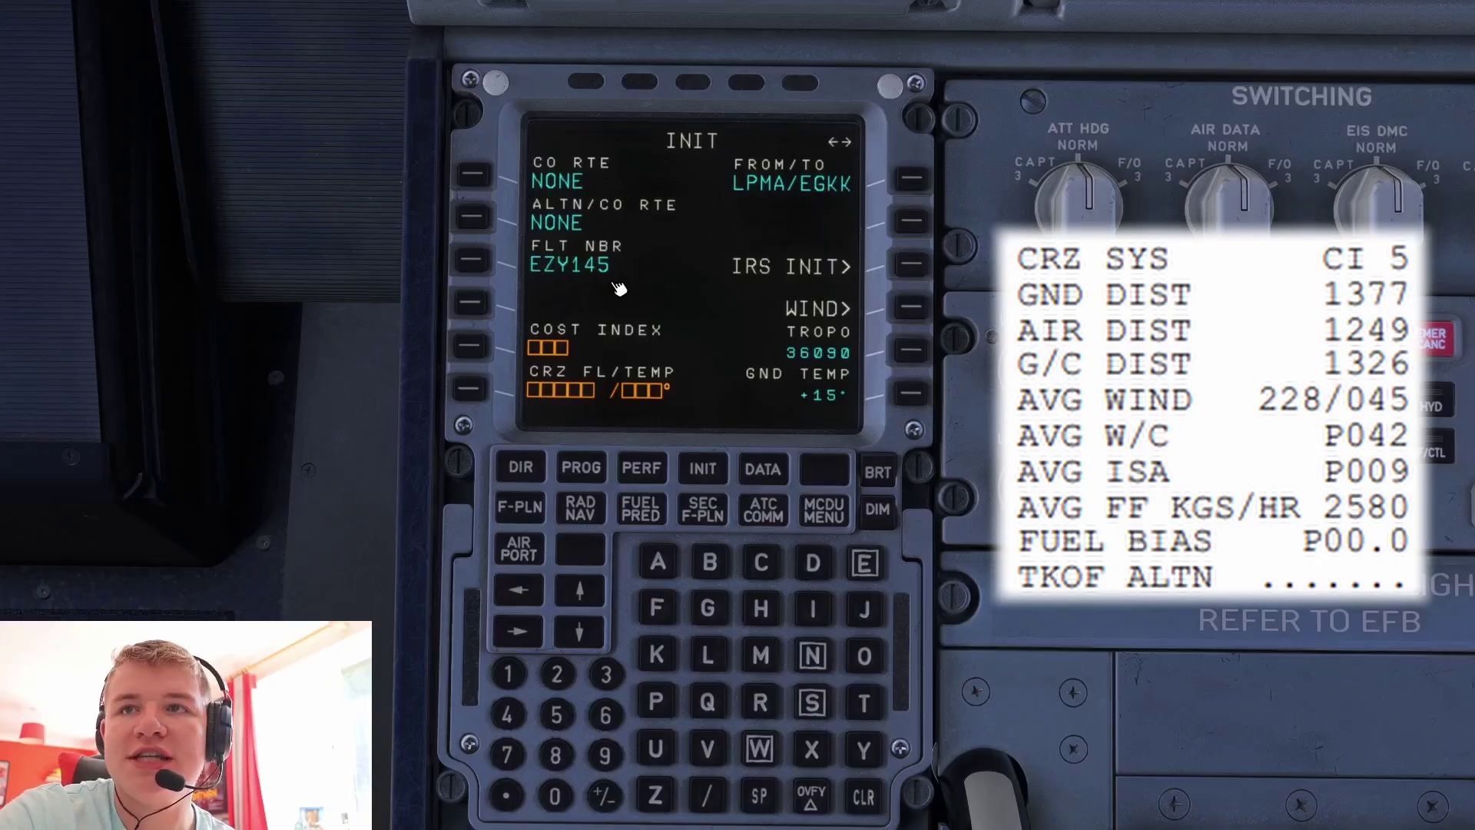
pyautogui.click(557, 715)
pyautogui.press('F5')
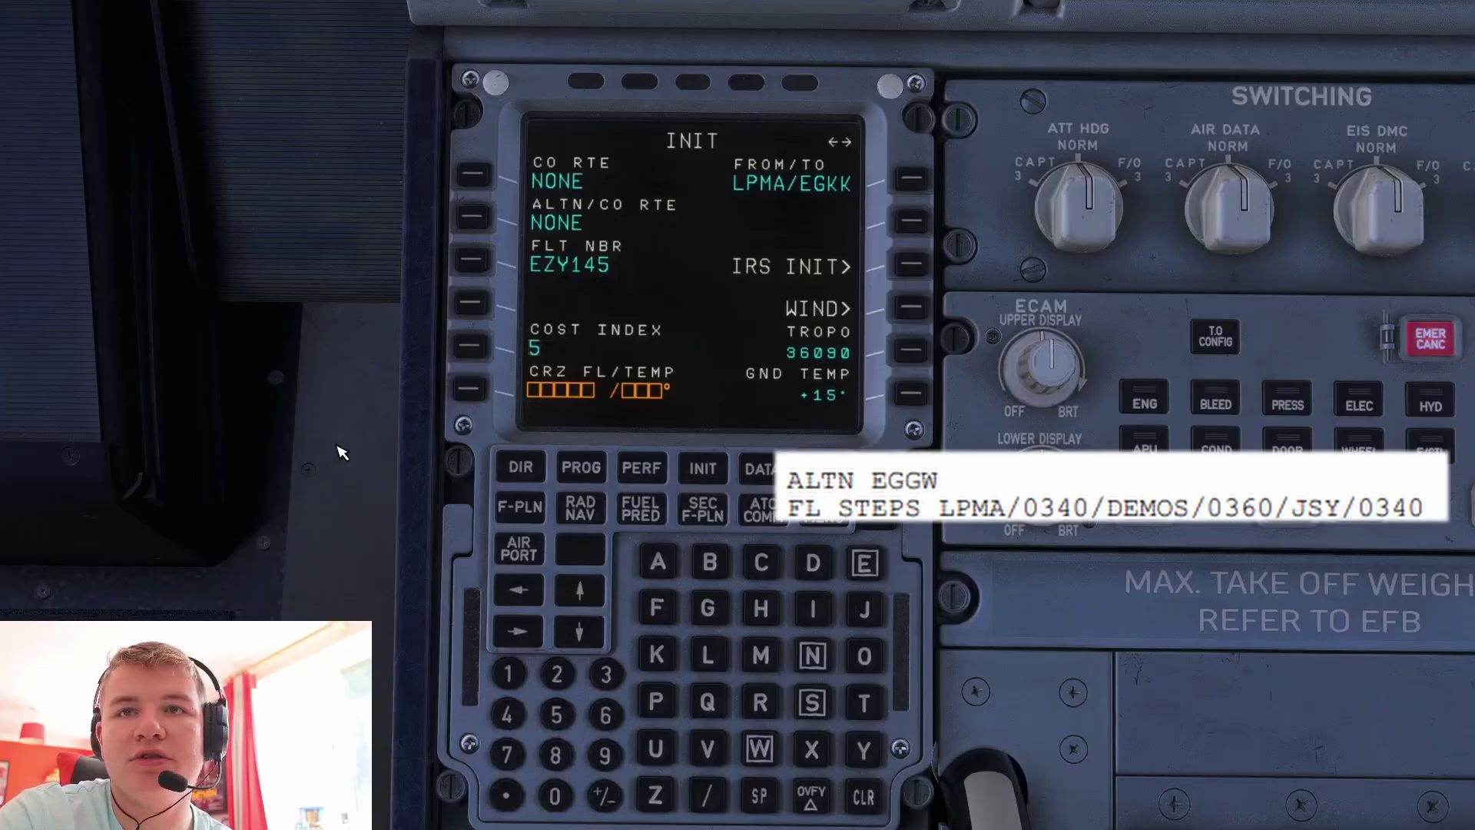
# - Set cruise level FL340, correcting a mistyped digit
pyautogui.click(658, 611)
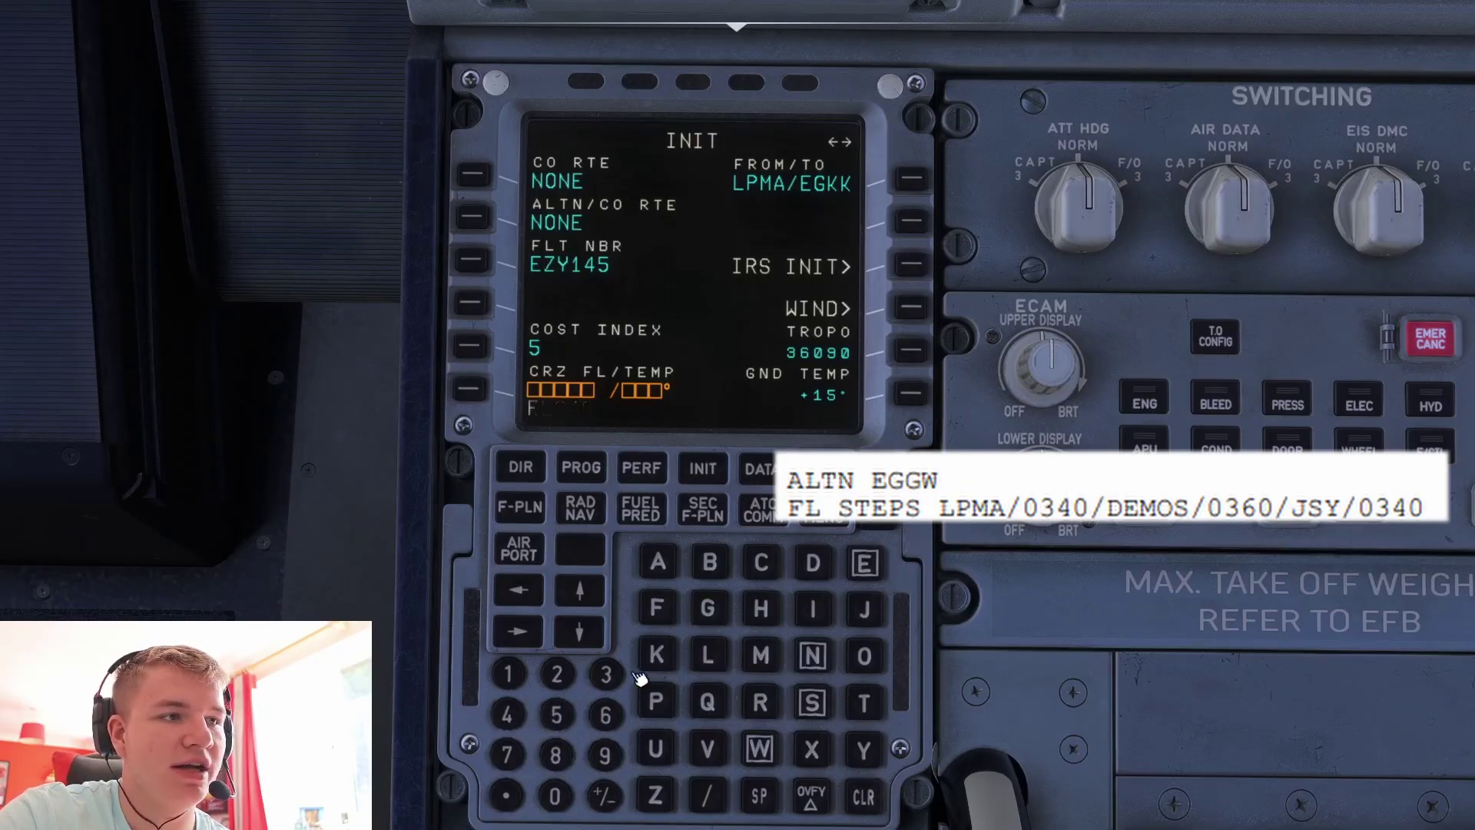
pyautogui.click(607, 674)
pyautogui.click(513, 713)
pyautogui.click(558, 714)
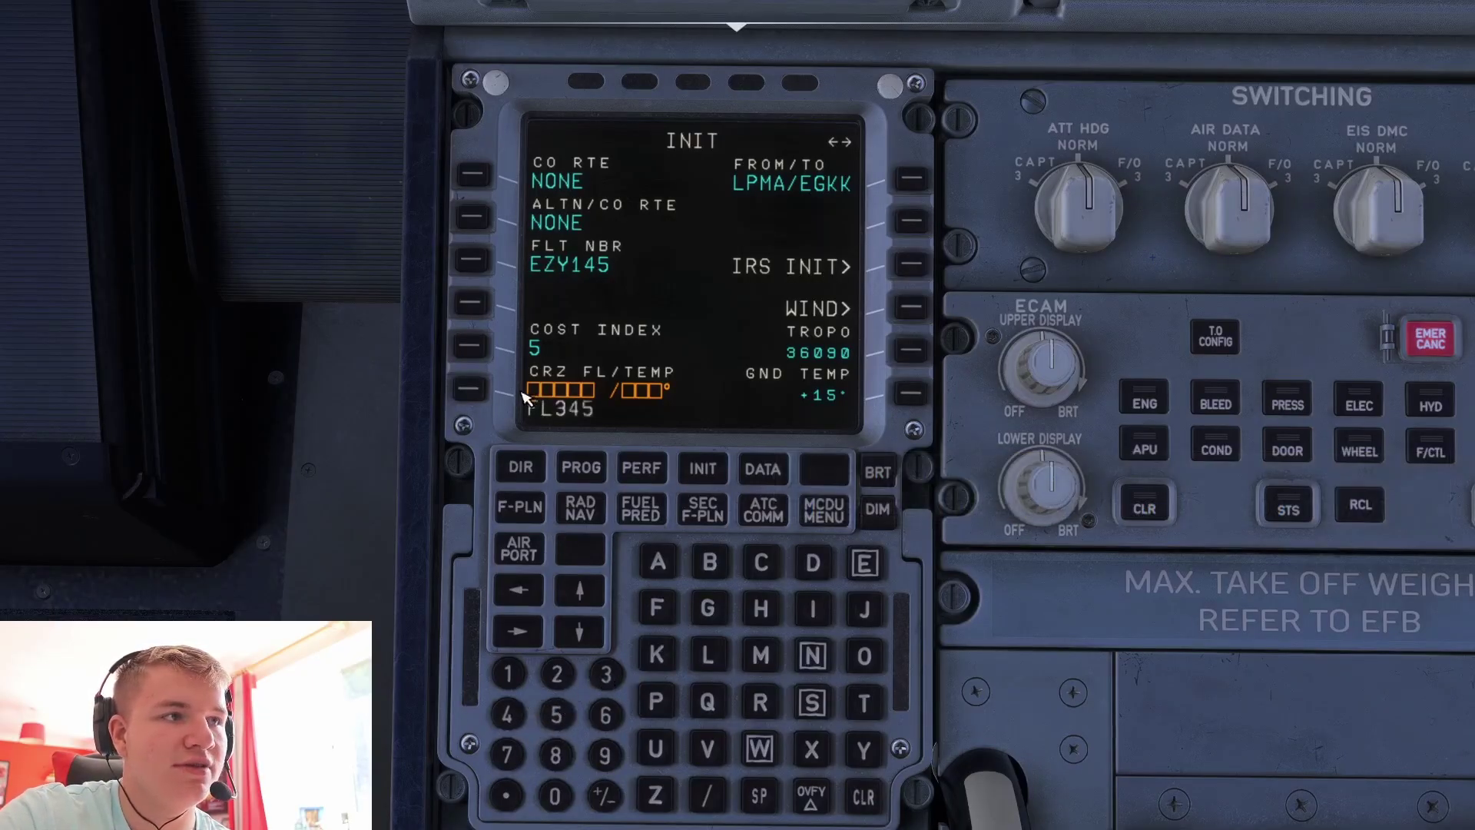
pyautogui.click(864, 797)
pyautogui.click(554, 796)
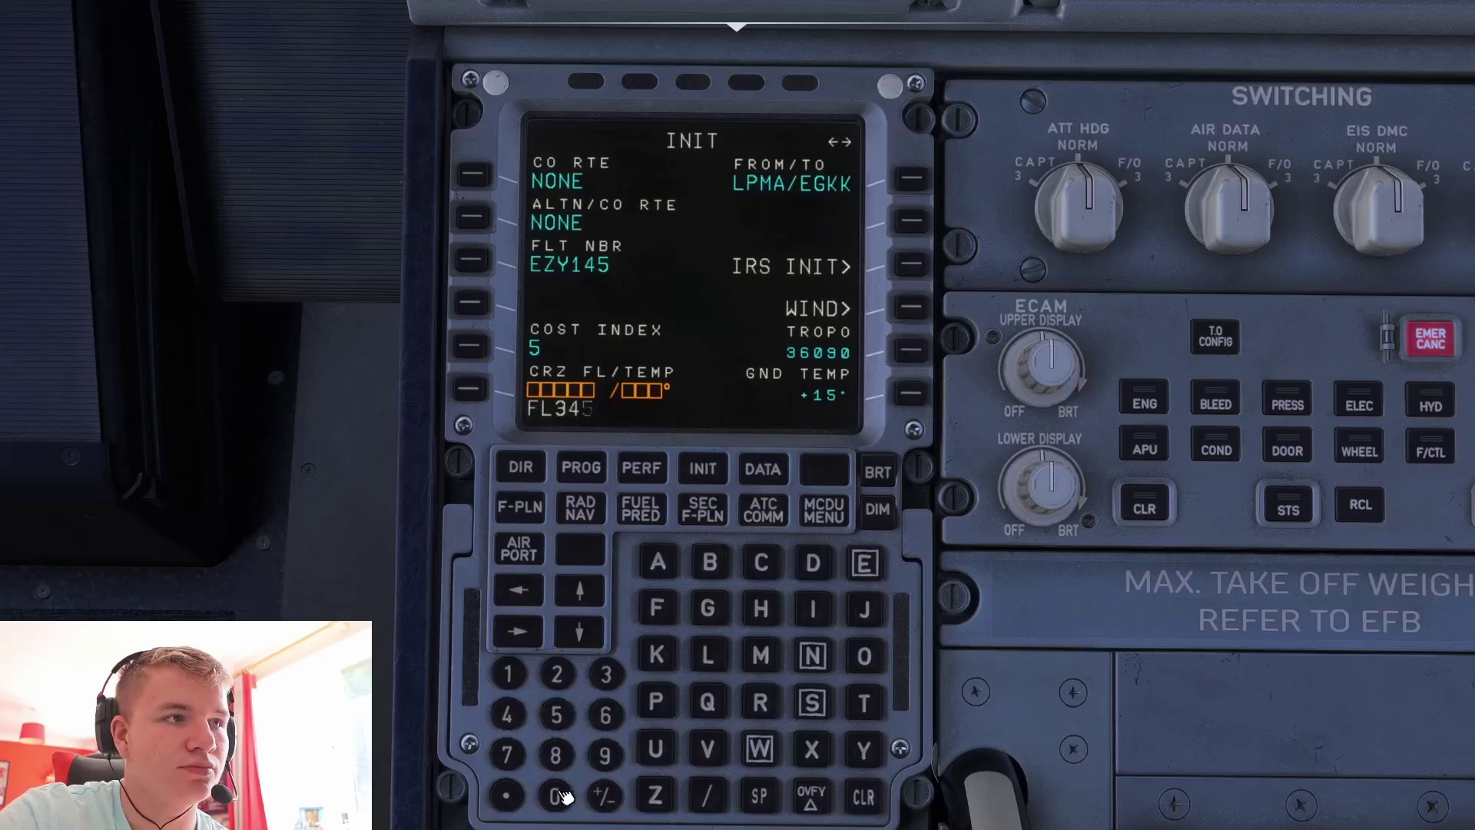
pyautogui.click(476, 392)
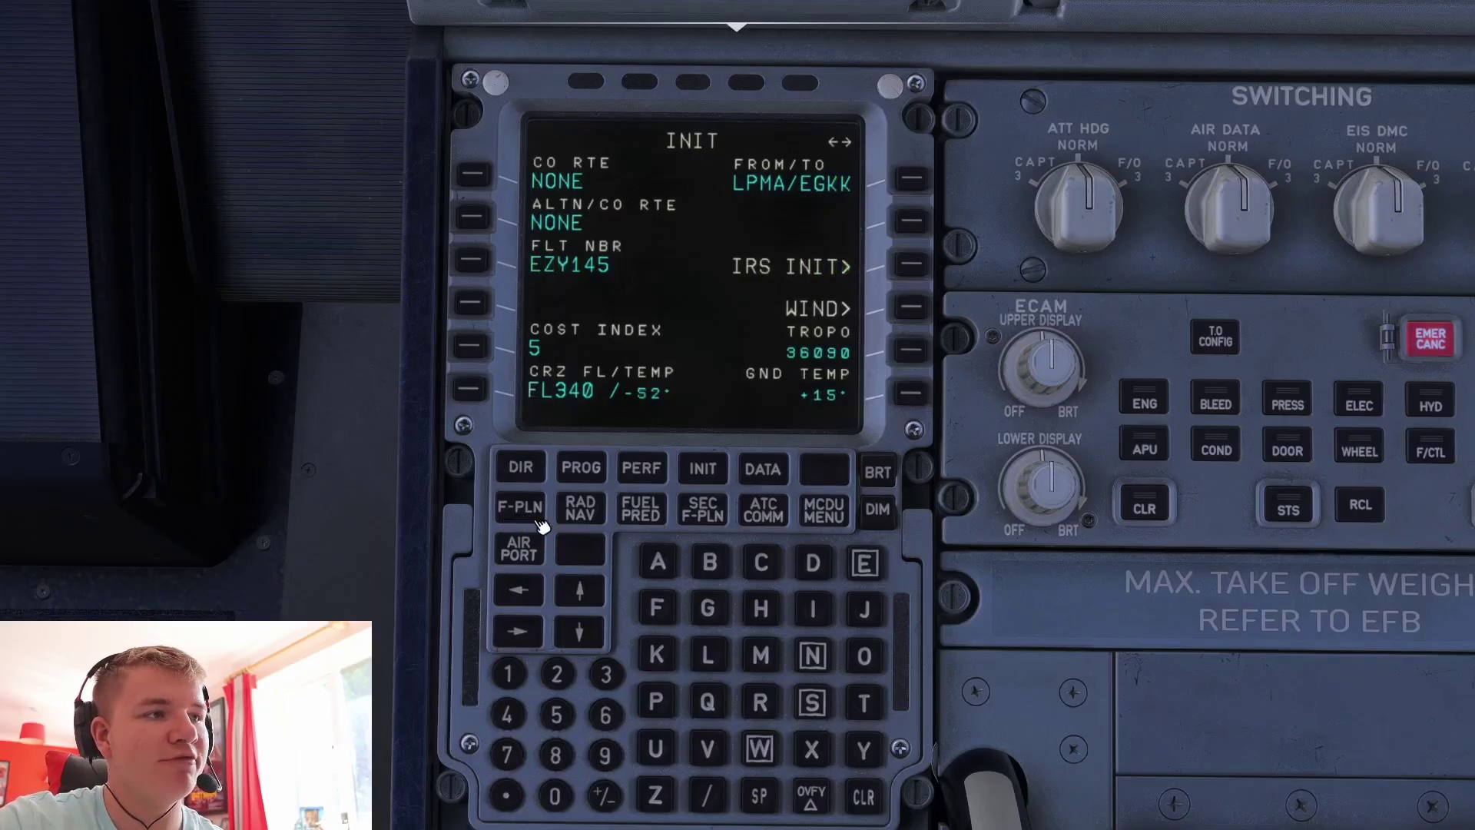
# - Open the LPMA departure page from the flight plan and select runway 05
pyautogui.click(515, 510)
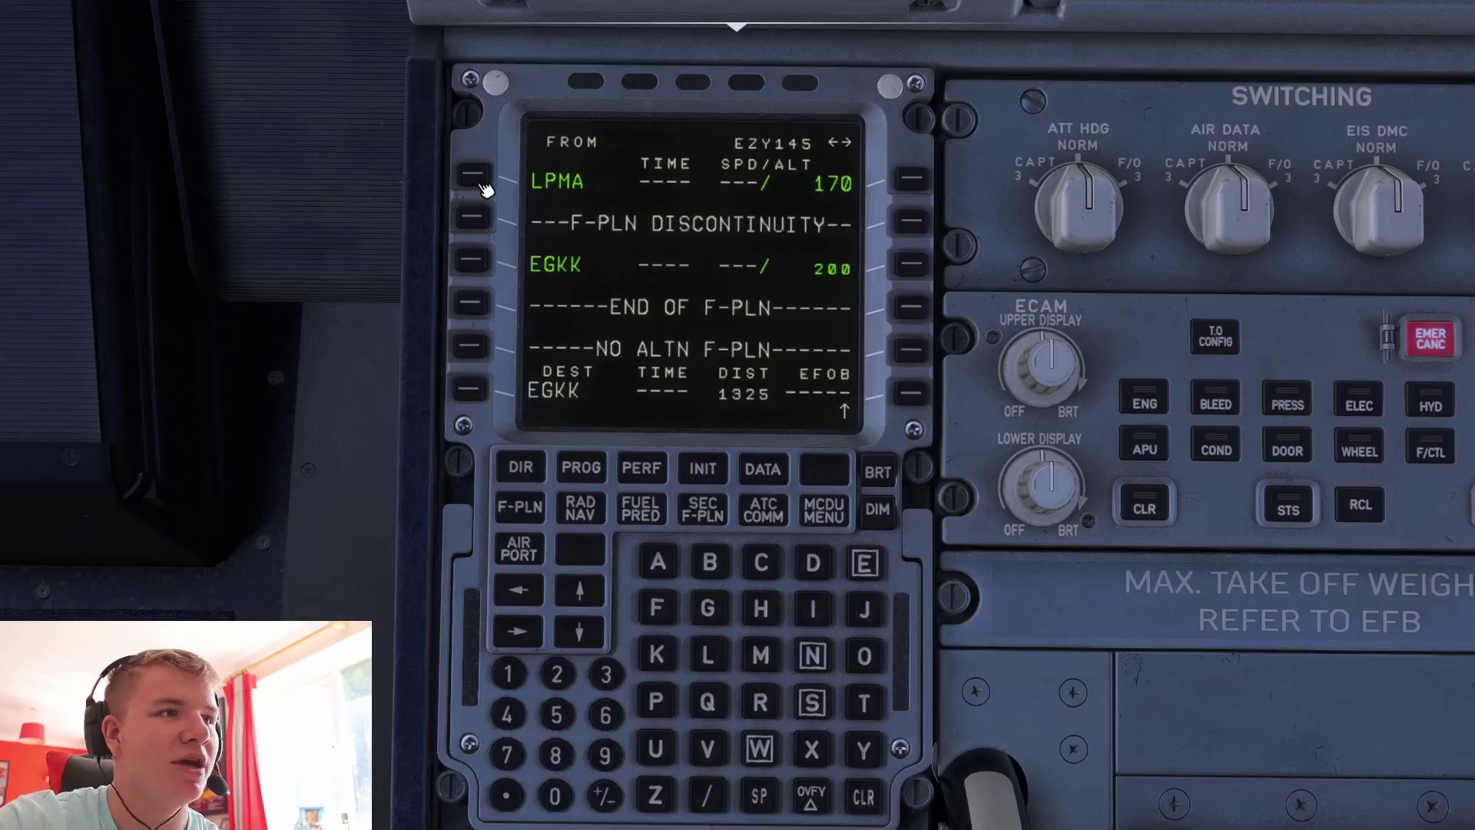
pyautogui.click(484, 186)
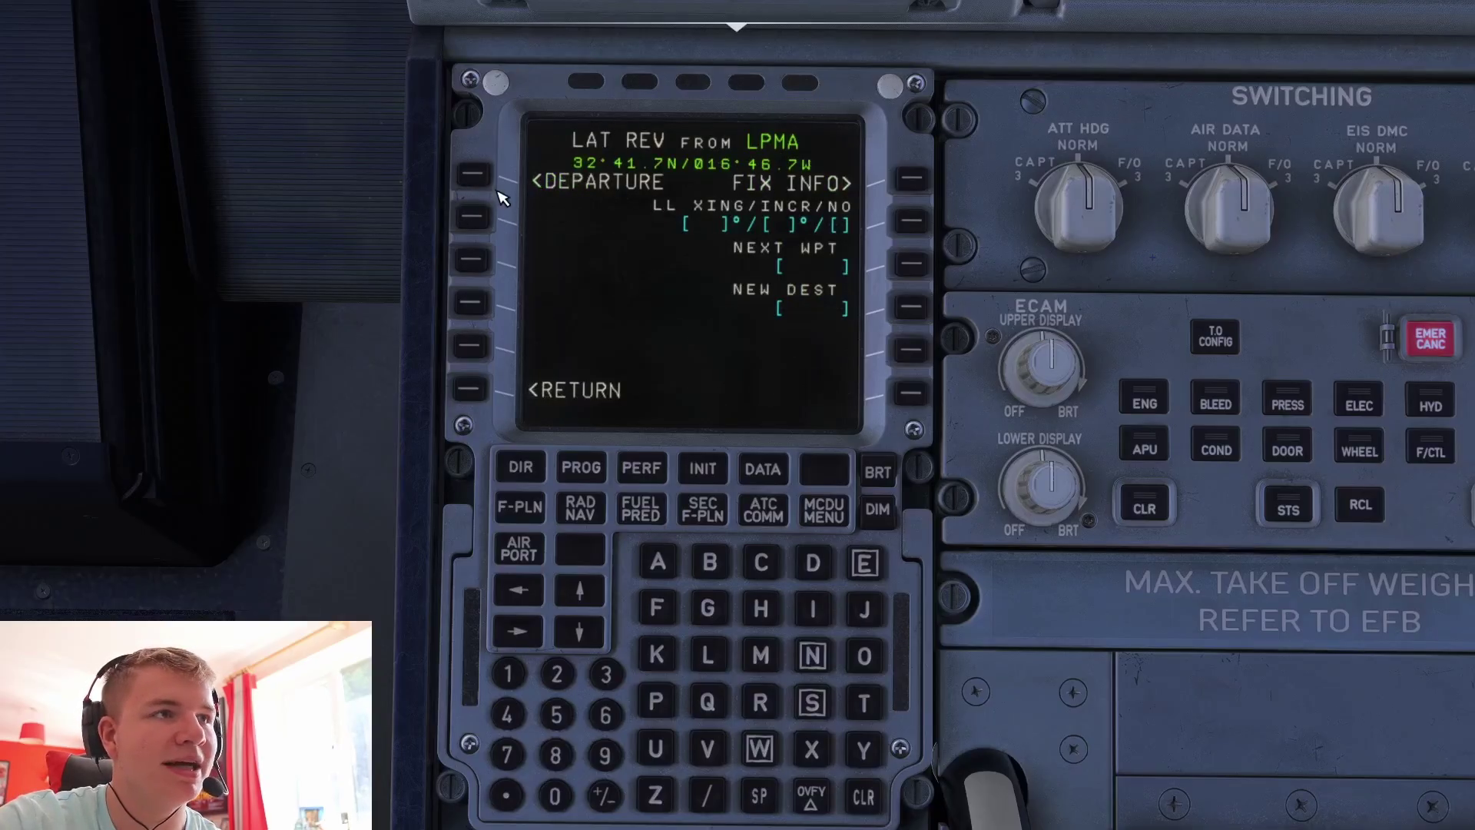
pyautogui.click(491, 187)
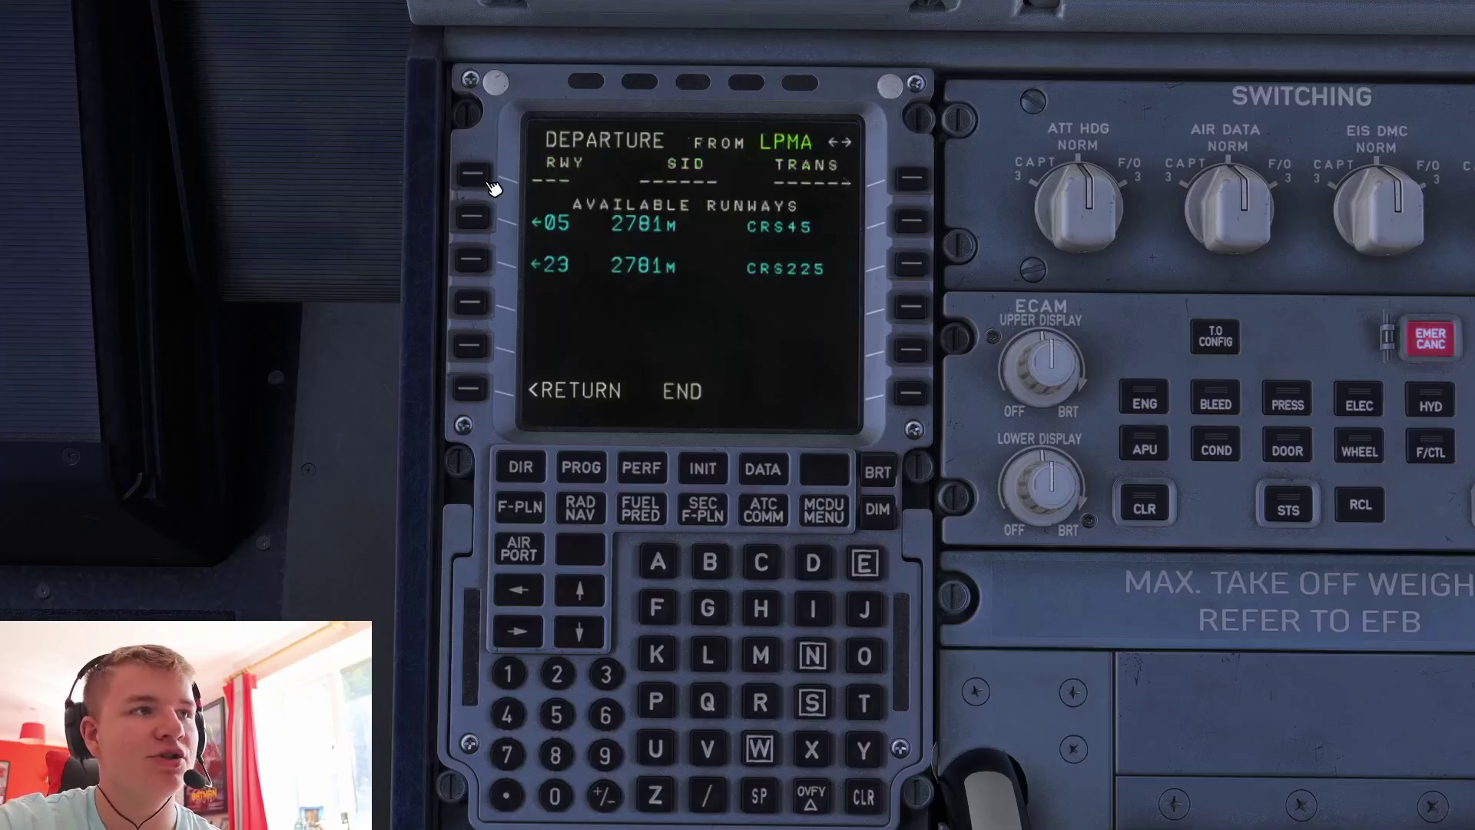
pyautogui.click(466, 222)
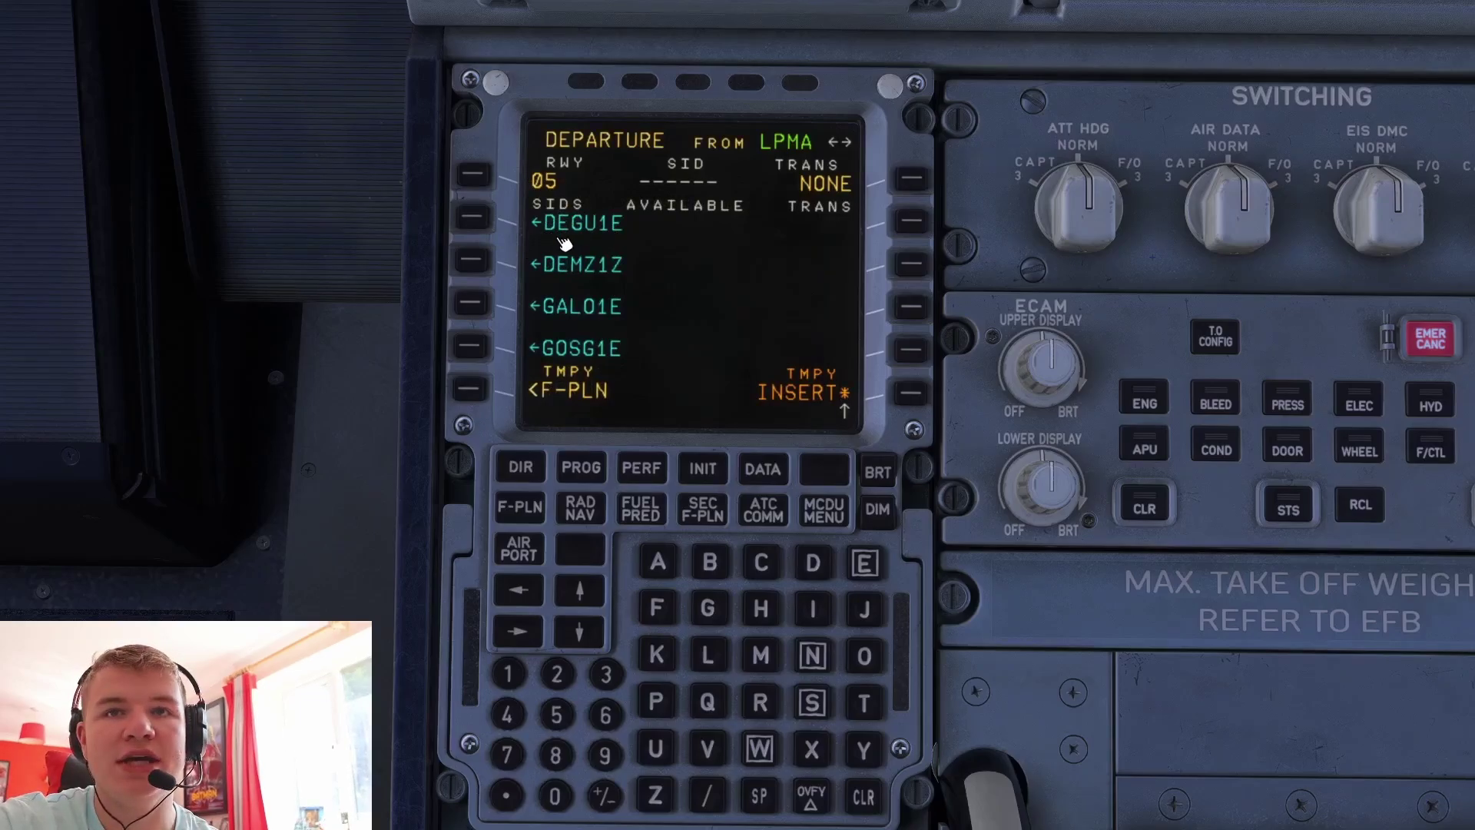
# - Pick the DEGU1E SID from the departure list, leaving transition NONE
pyautogui.click(488, 220)
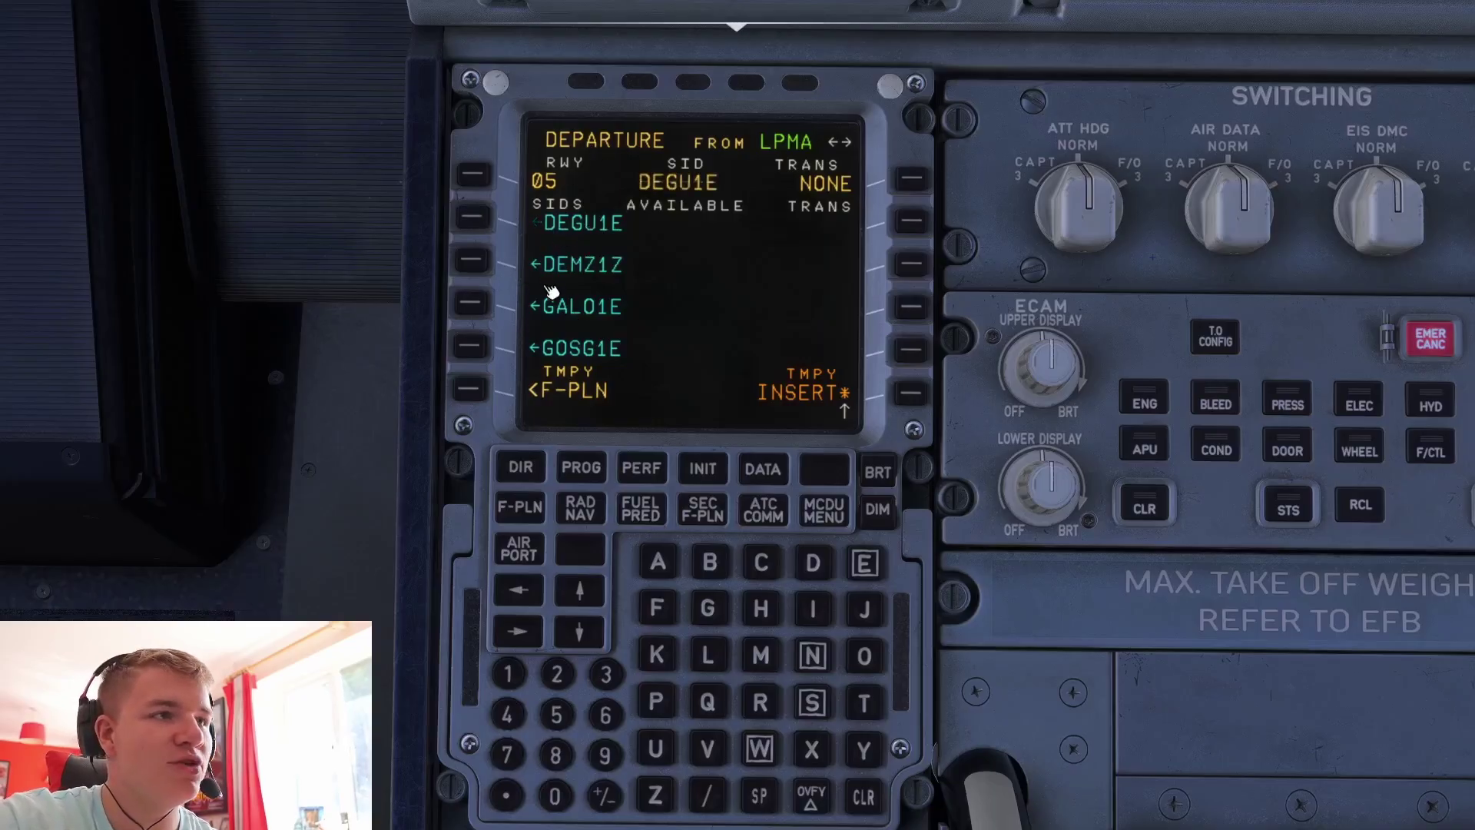
pyautogui.click(583, 596)
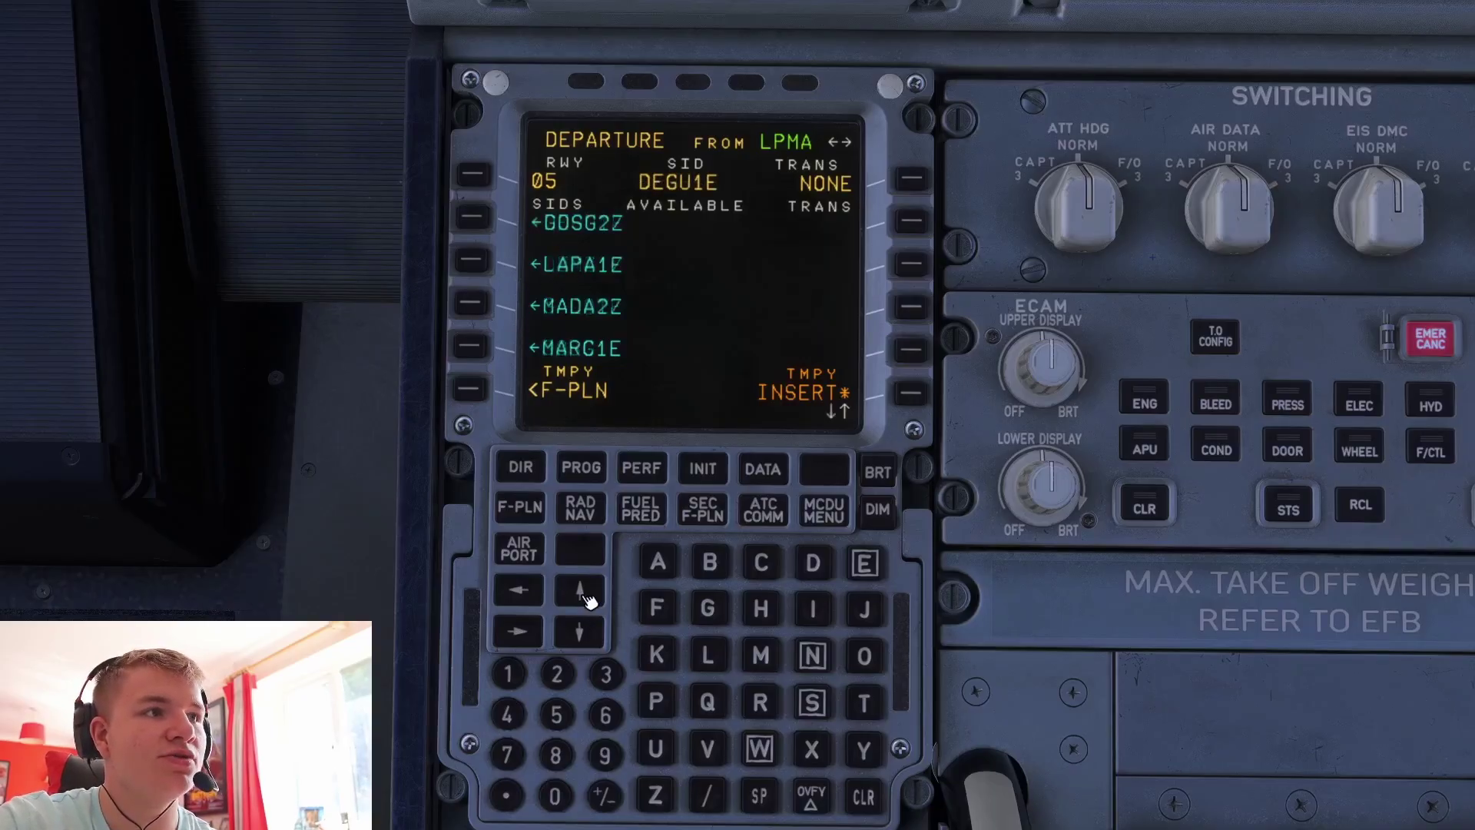
pyautogui.click(581, 593)
pyautogui.click(582, 629)
pyautogui.click(584, 629)
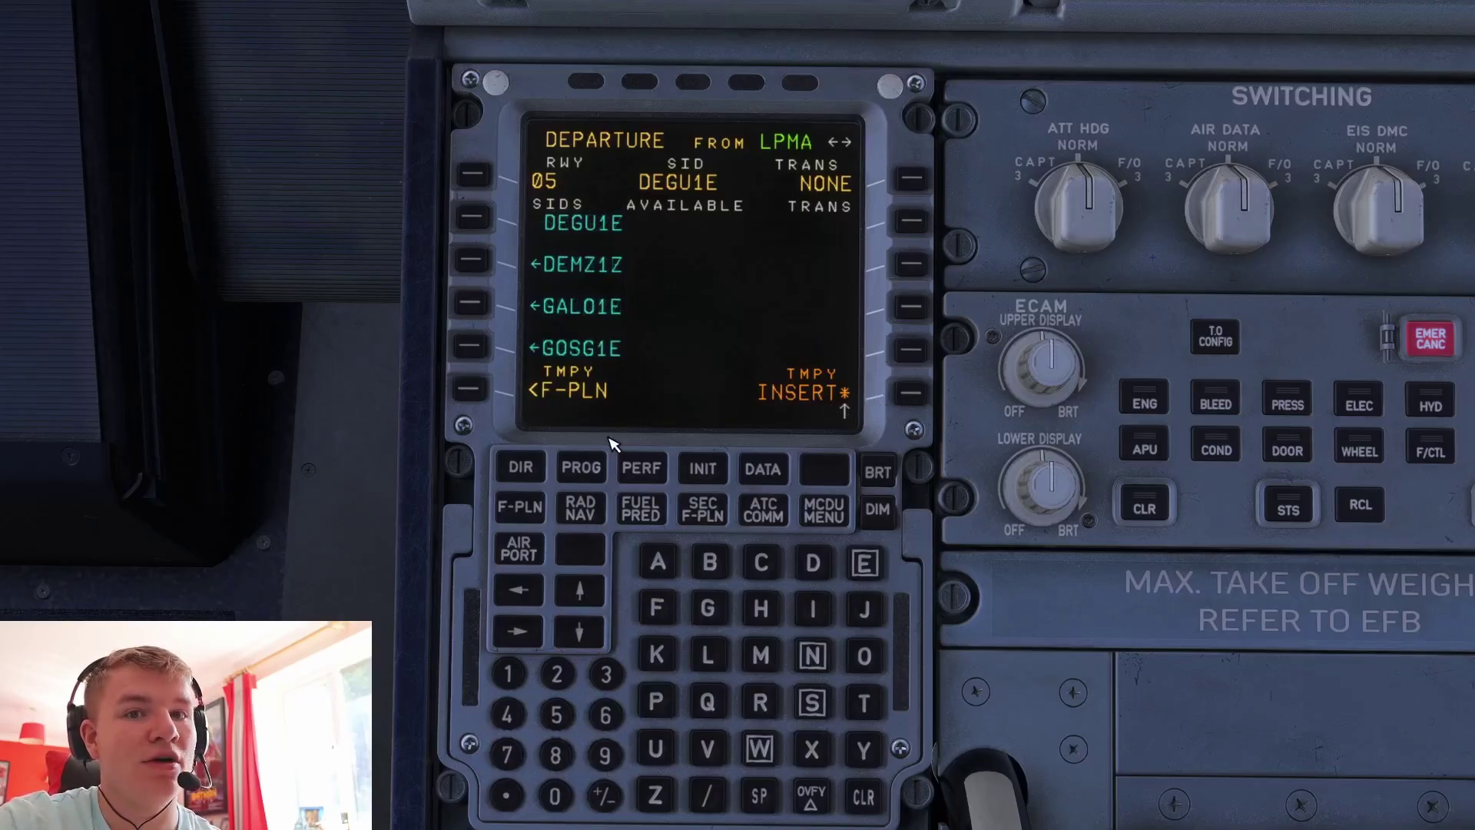
pyautogui.click(590, 593)
pyautogui.click(590, 593)
pyautogui.click(593, 624)
pyautogui.click(594, 624)
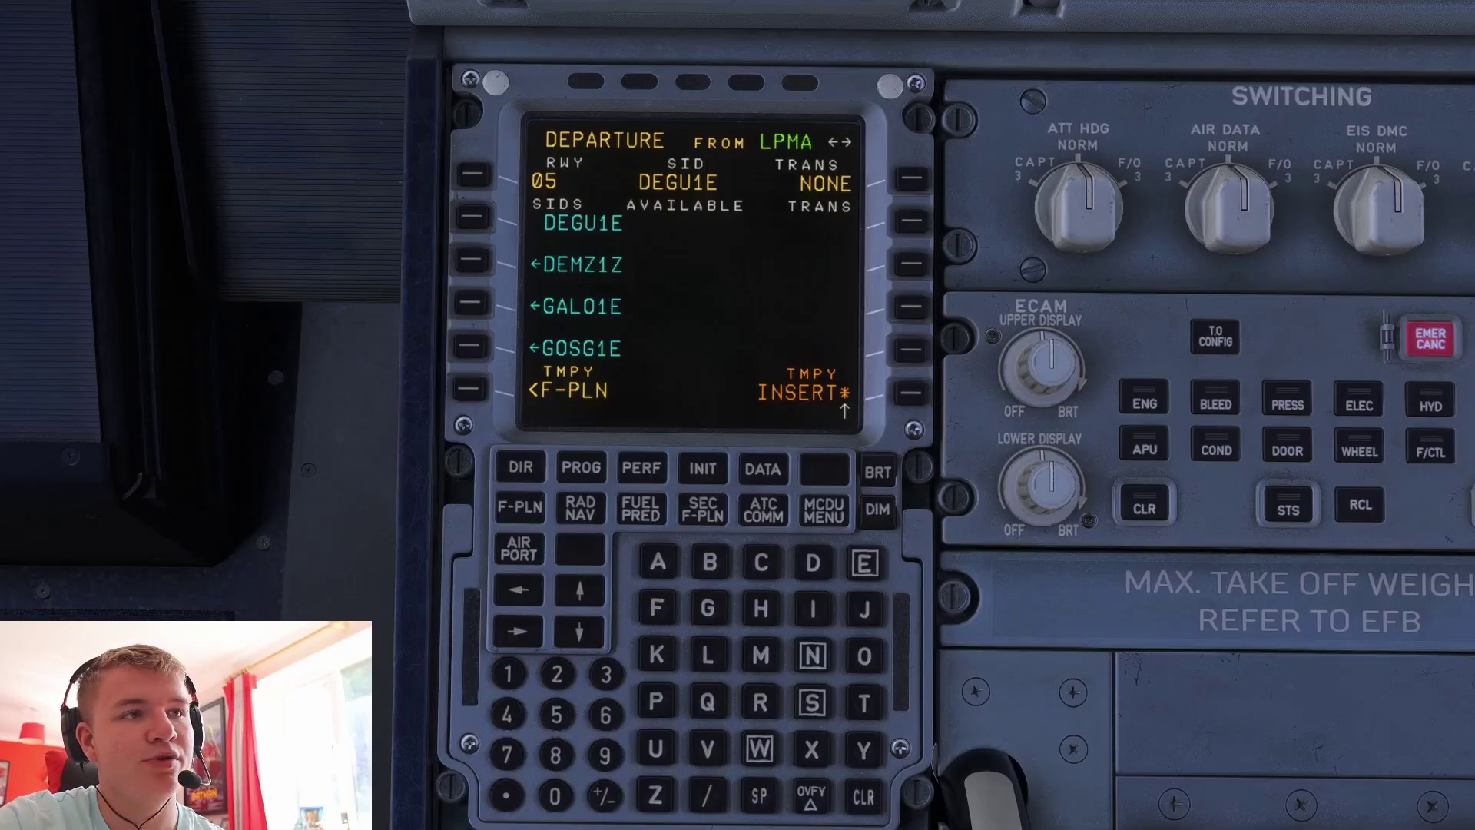
# - Insert the departure and add ROLAR as the next waypoint after DEGUN
pyautogui.click(911, 393)
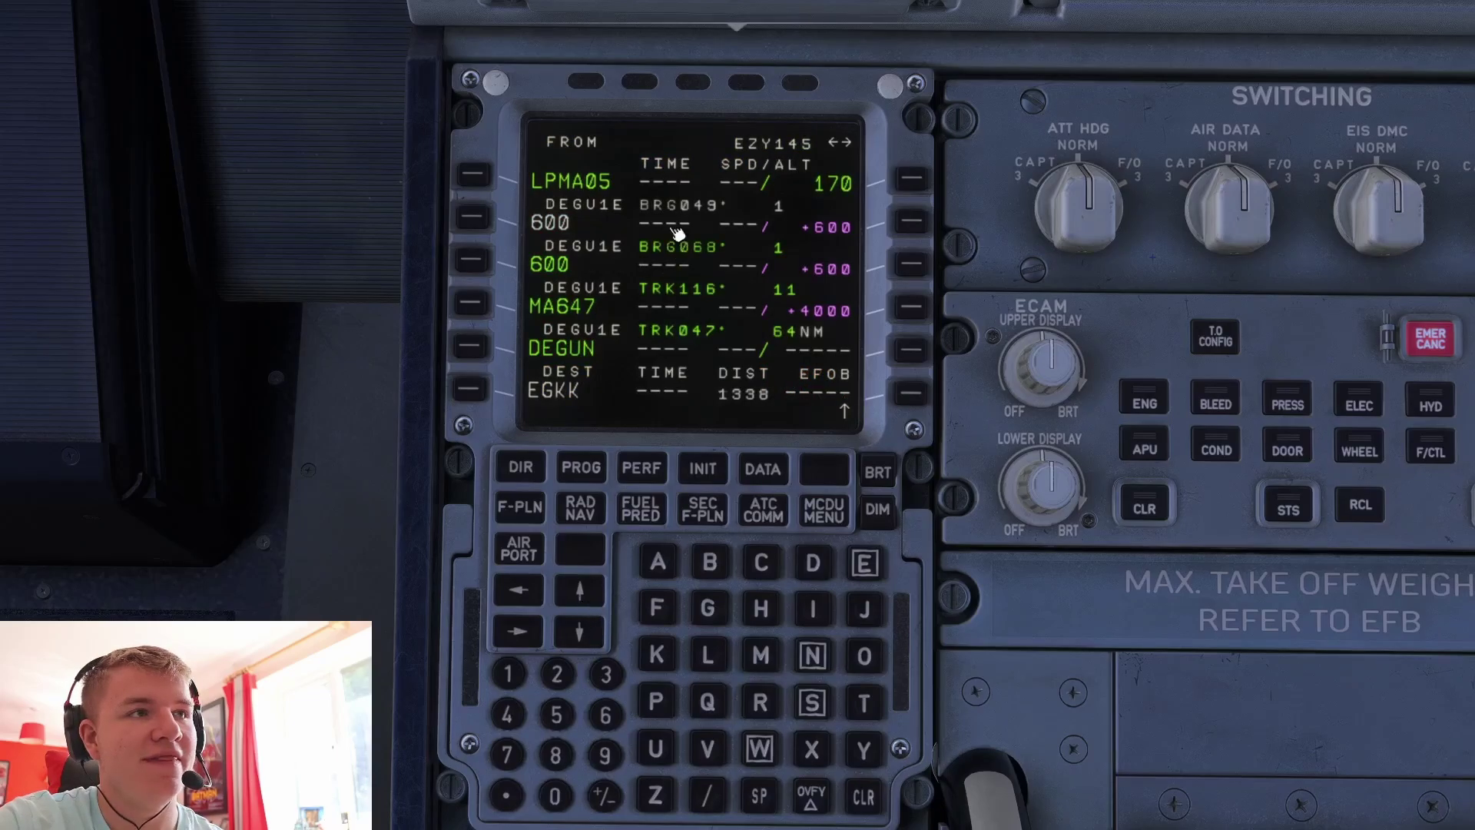
pyautogui.click(581, 593)
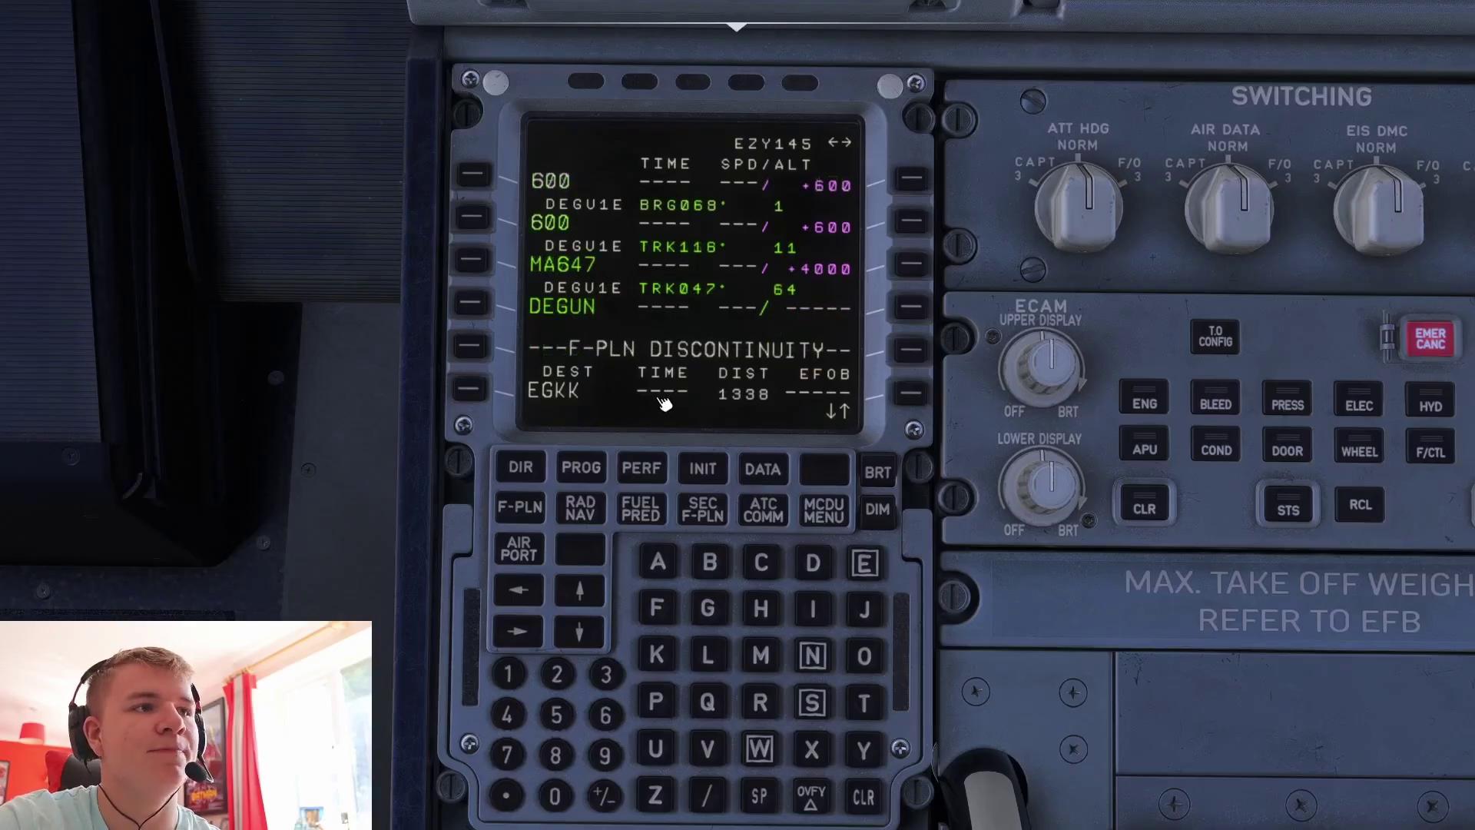
pyautogui.click(585, 599)
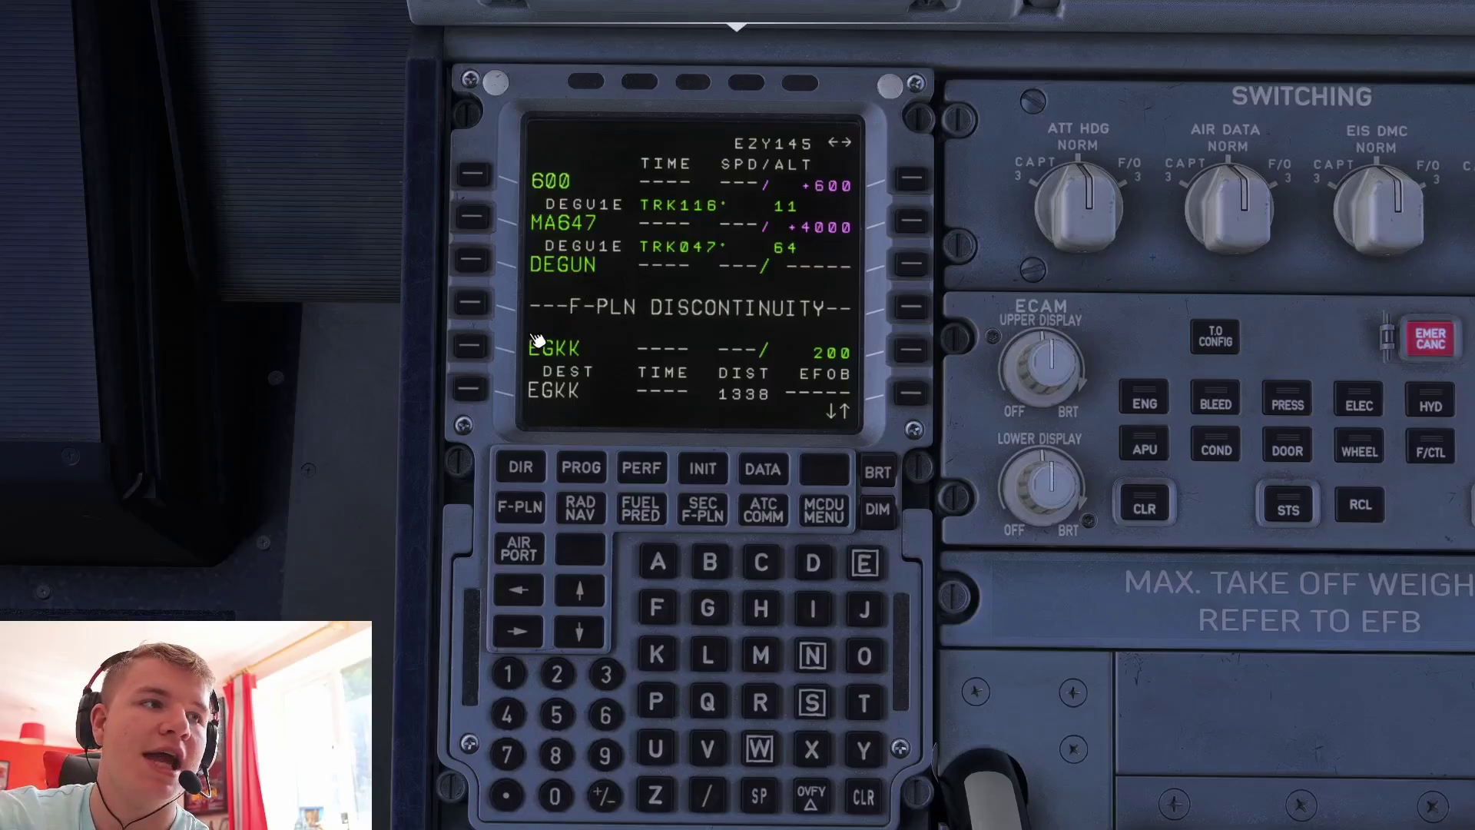
pyautogui.click(472, 259)
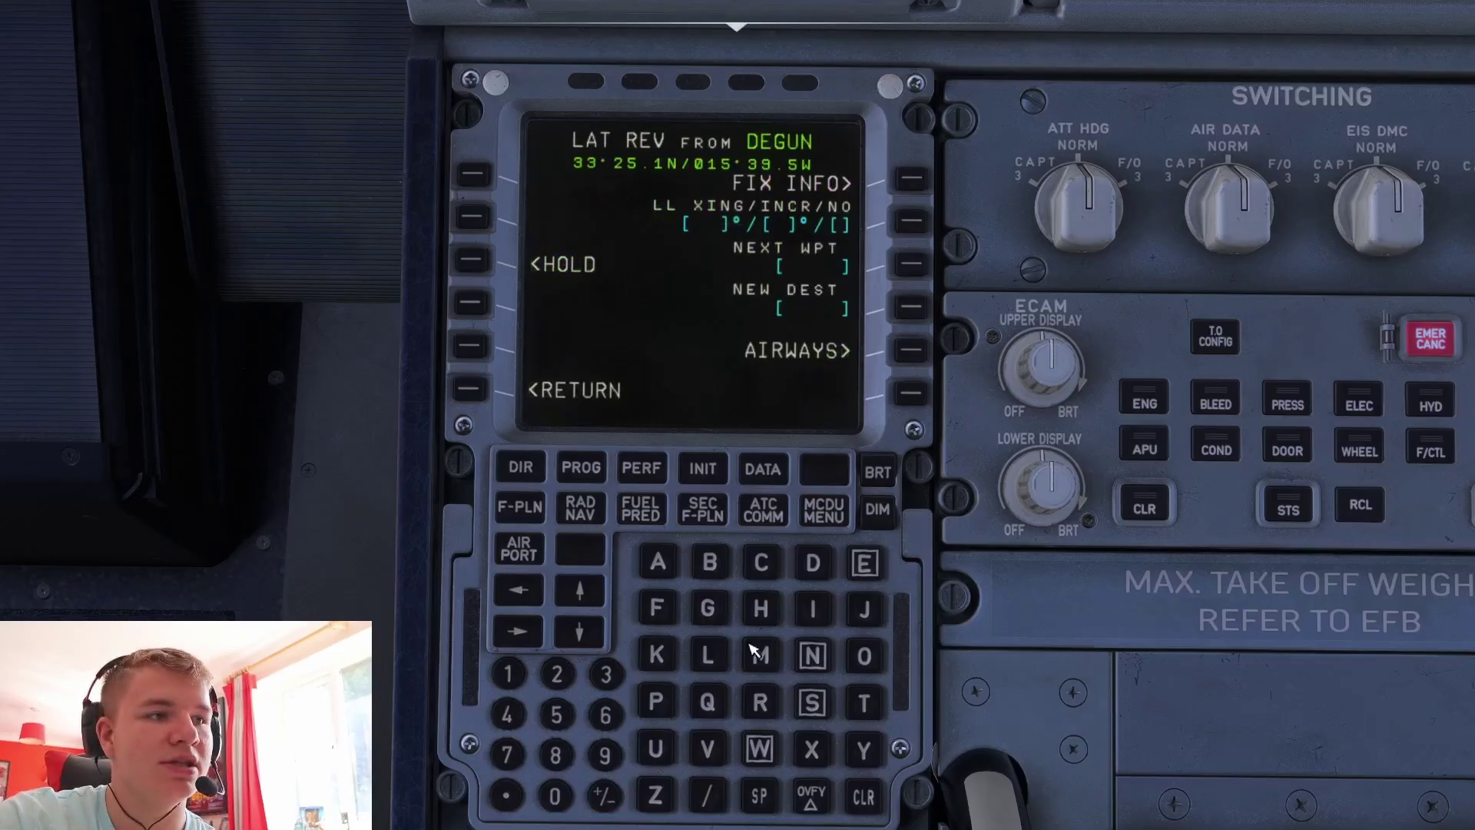
pyautogui.click(776, 705)
pyautogui.click(864, 655)
pyautogui.click(708, 655)
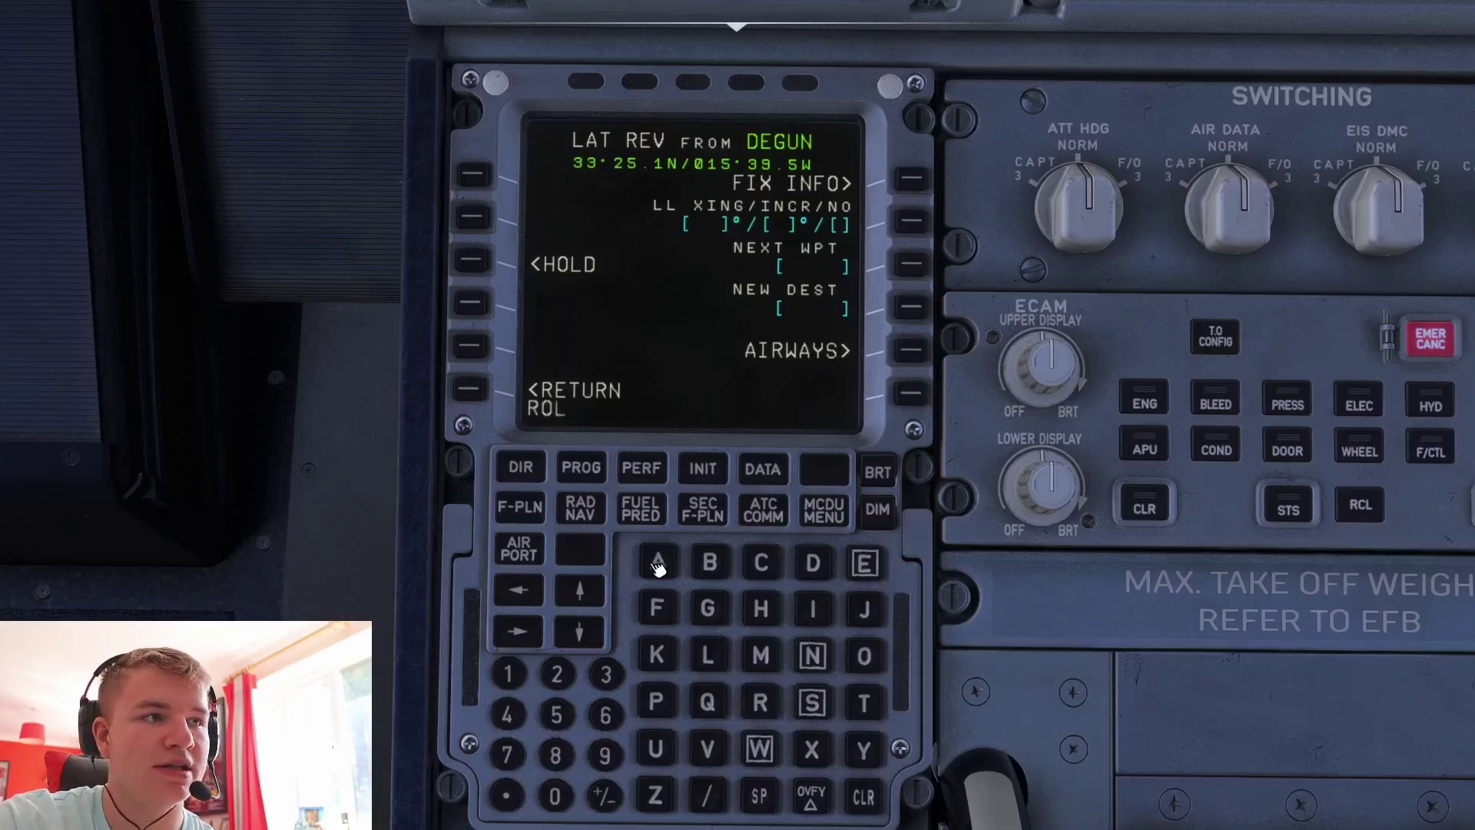
pyautogui.click(659, 565)
pyautogui.click(759, 700)
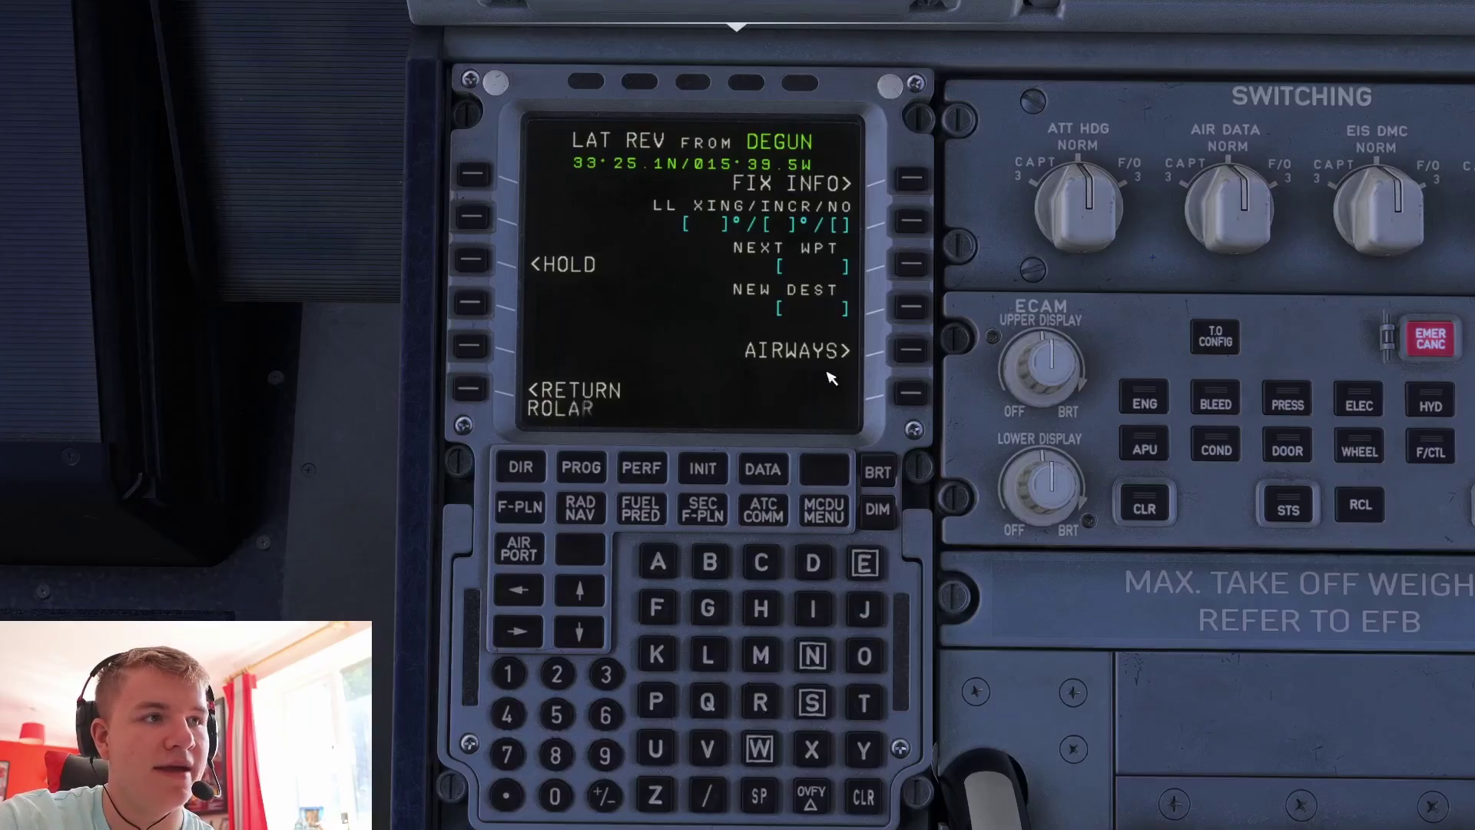
pyautogui.click(811, 256)
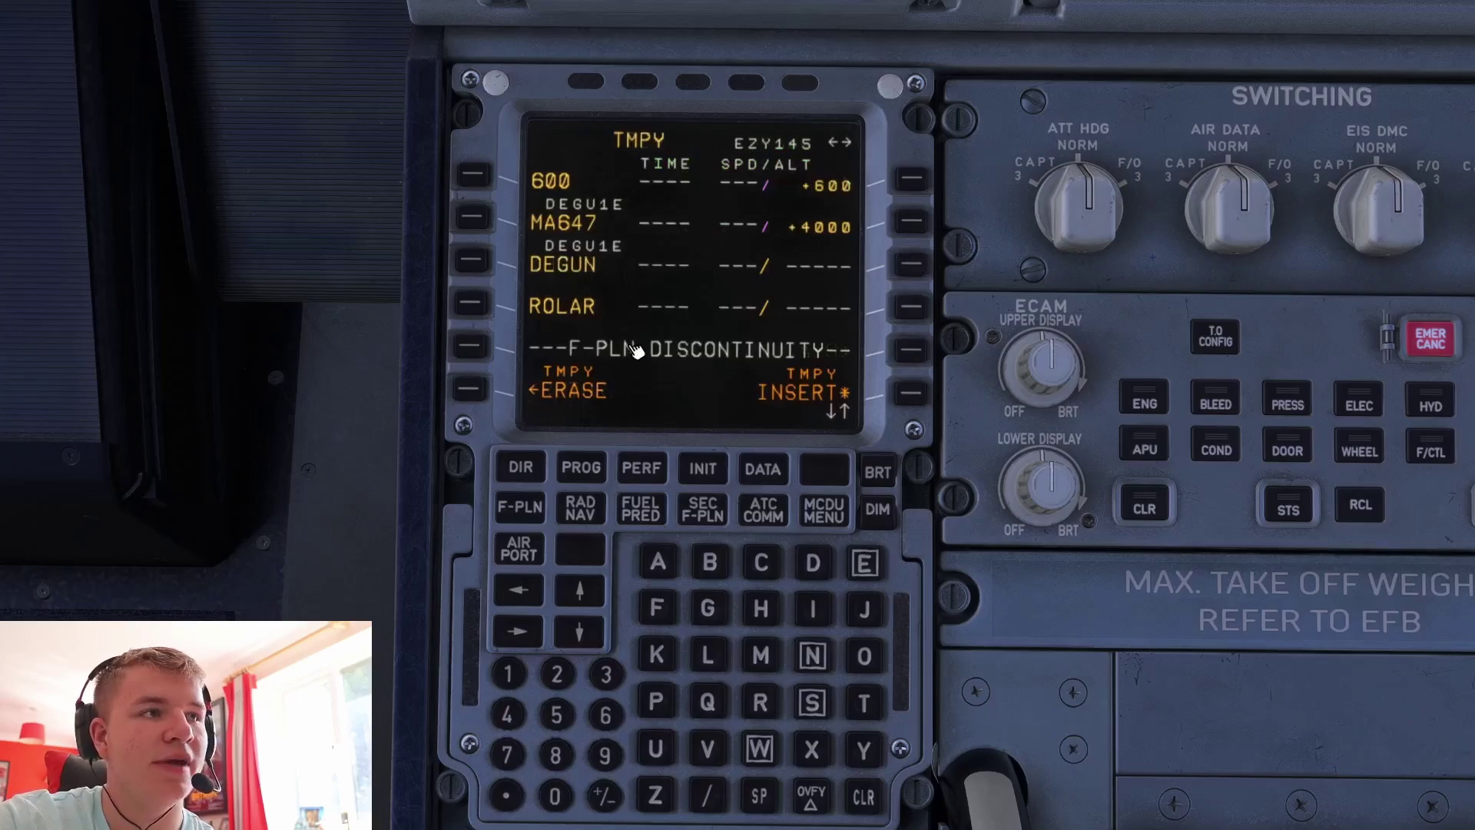
# - Add TUNAV, DEMOS and KORUL as successive next waypoints after ROLAR
pyautogui.scroll(-1, 636, 350)
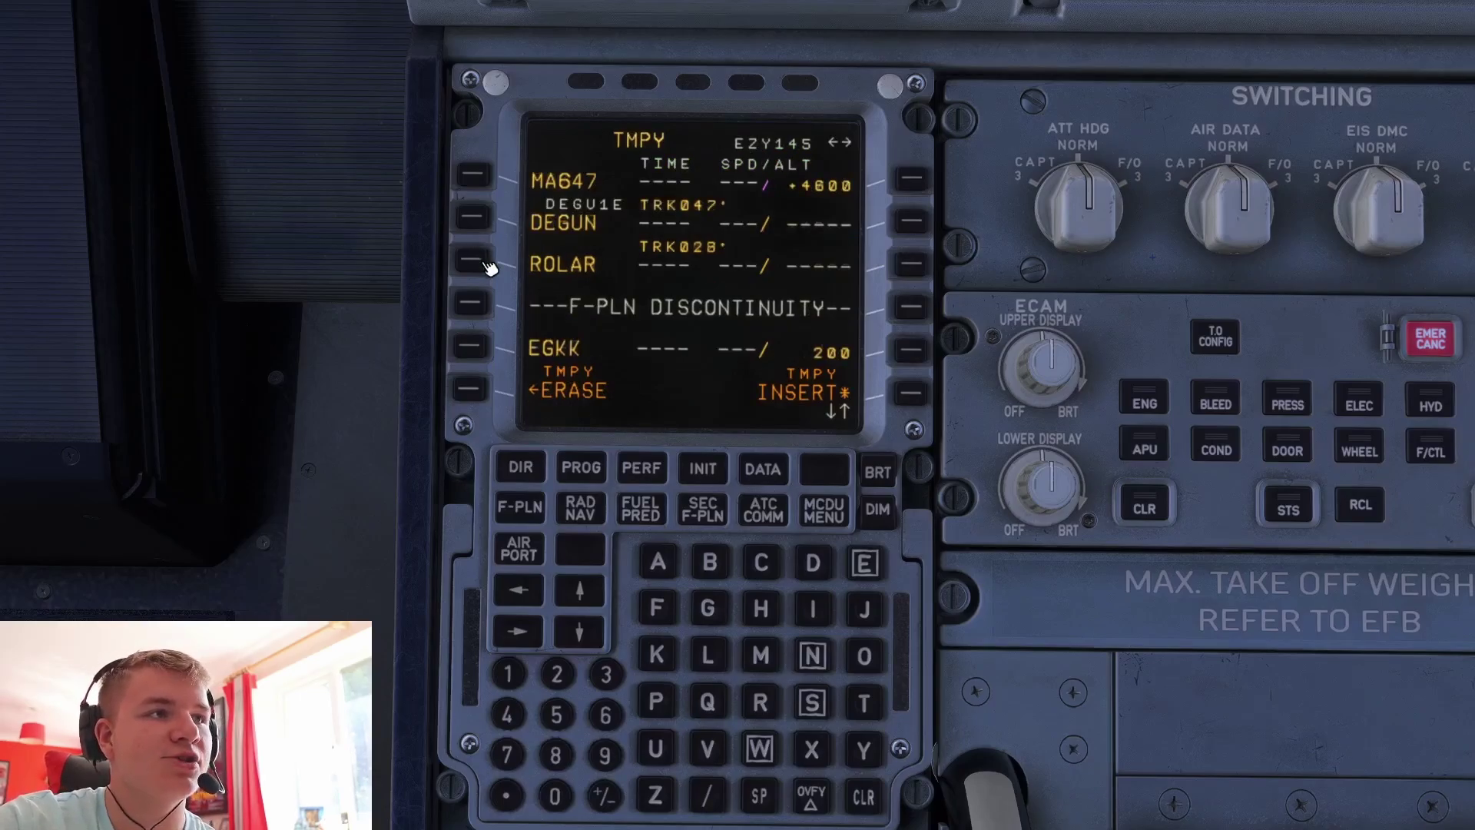
pyautogui.click(487, 264)
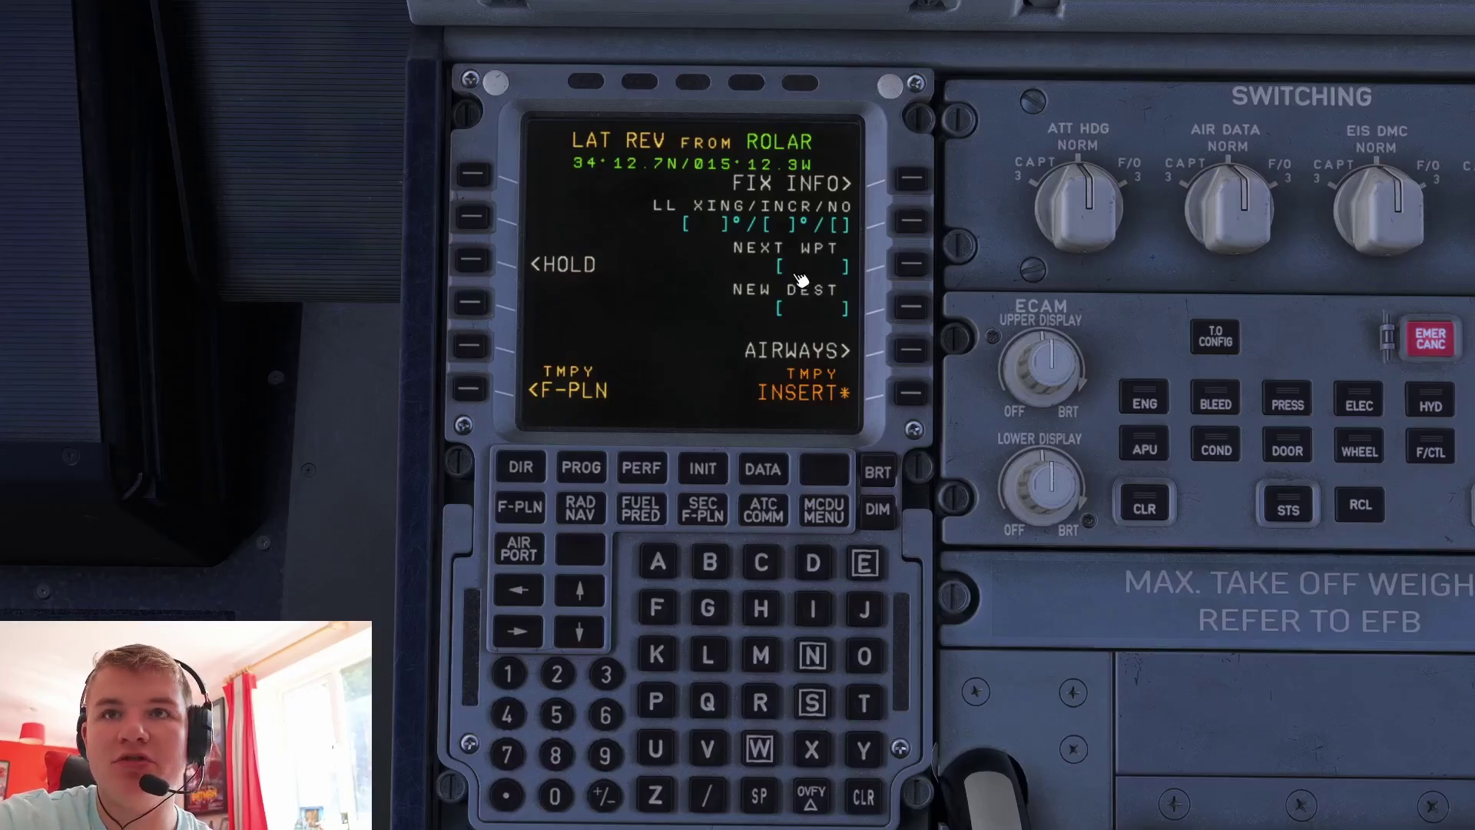
pyautogui.write('TUNAV')
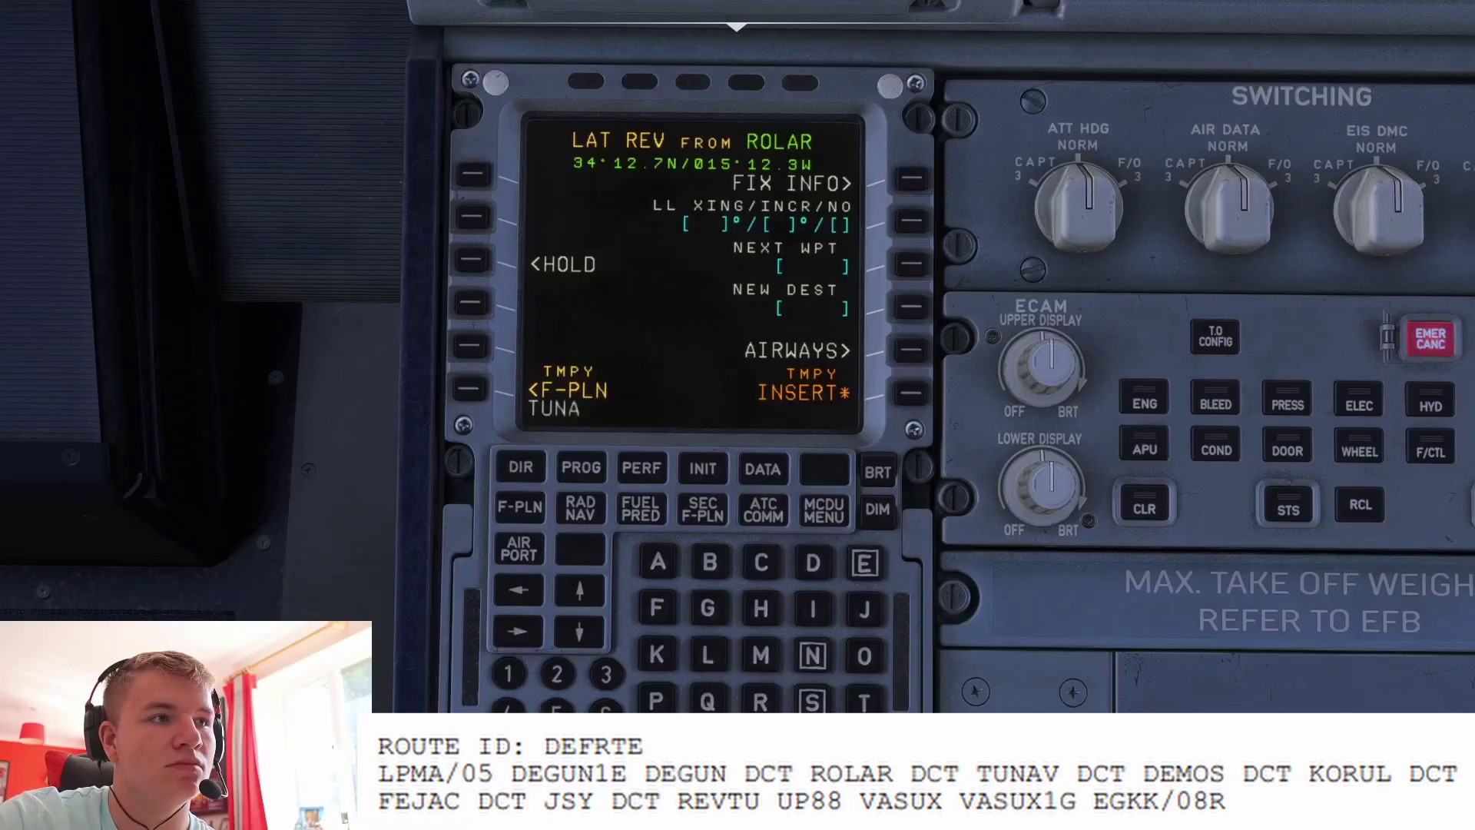
pyautogui.click(913, 265)
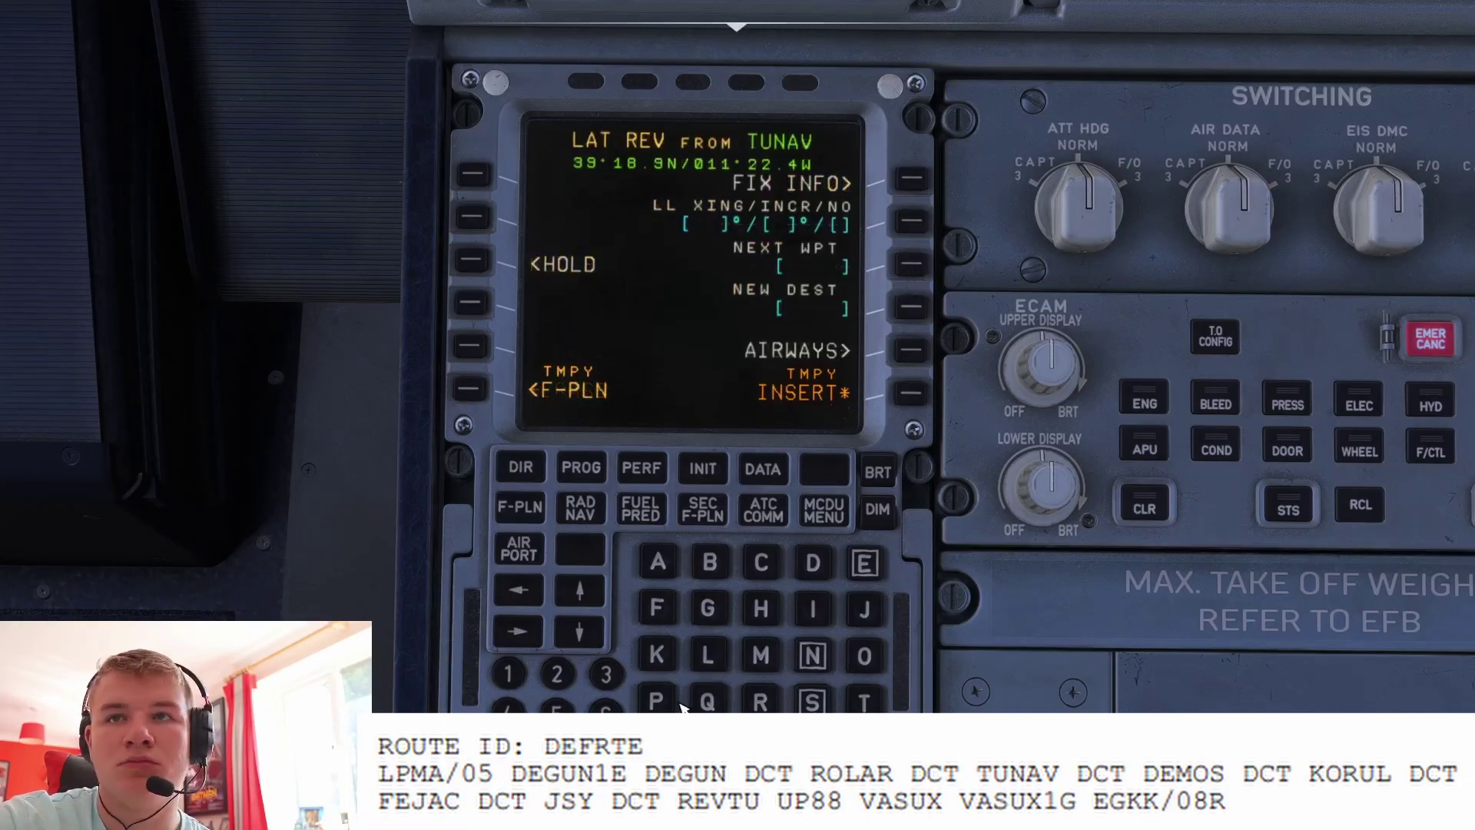
pyautogui.write('DEMOS')
pyautogui.click(913, 265)
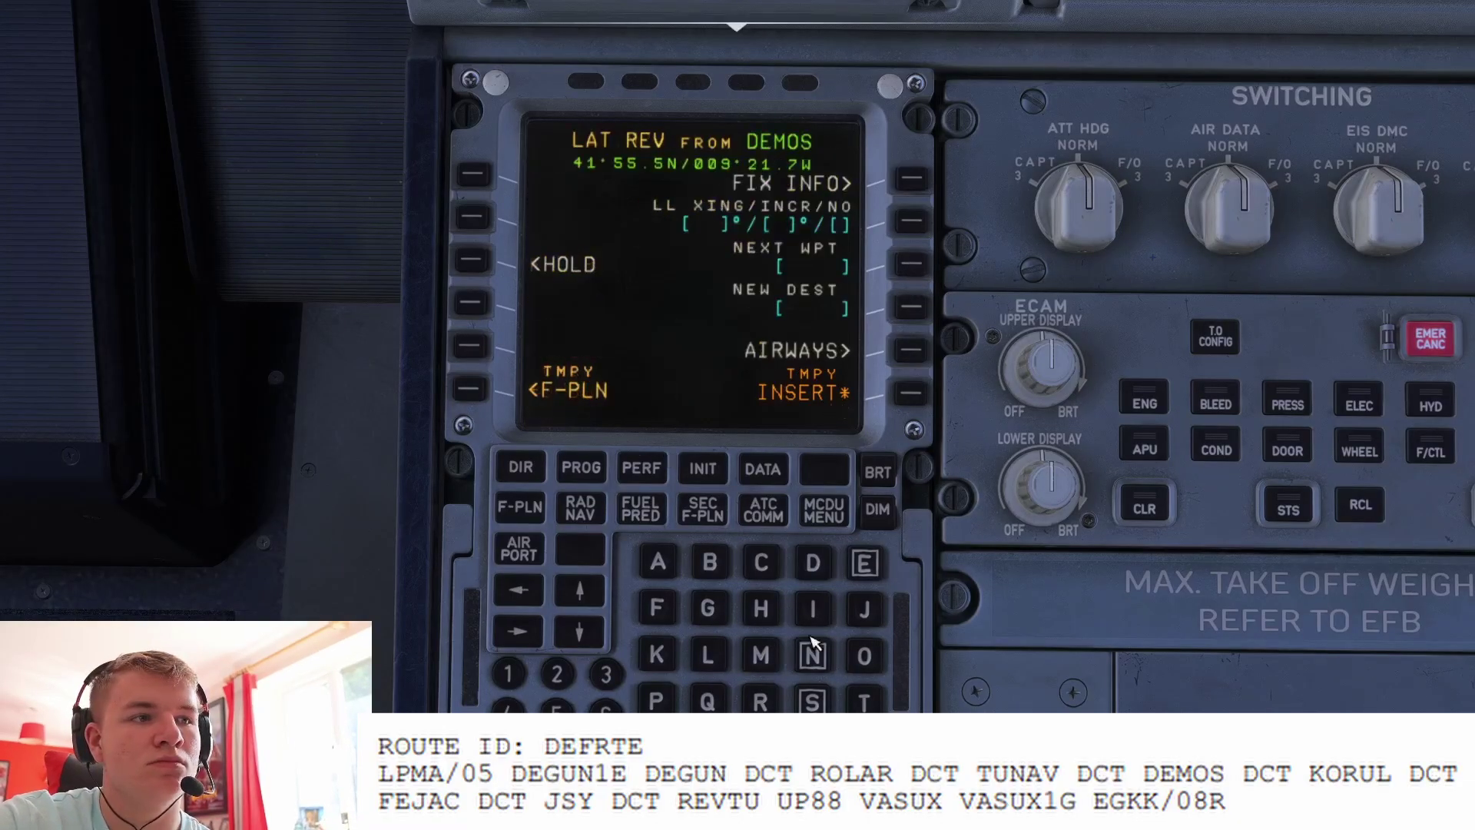
pyautogui.write('KORUL')
pyautogui.click(913, 266)
# - Add FEJAC, JSY and REVTU as successive next waypoints after KORUL
pyautogui.scroll(-4, 691, 269)
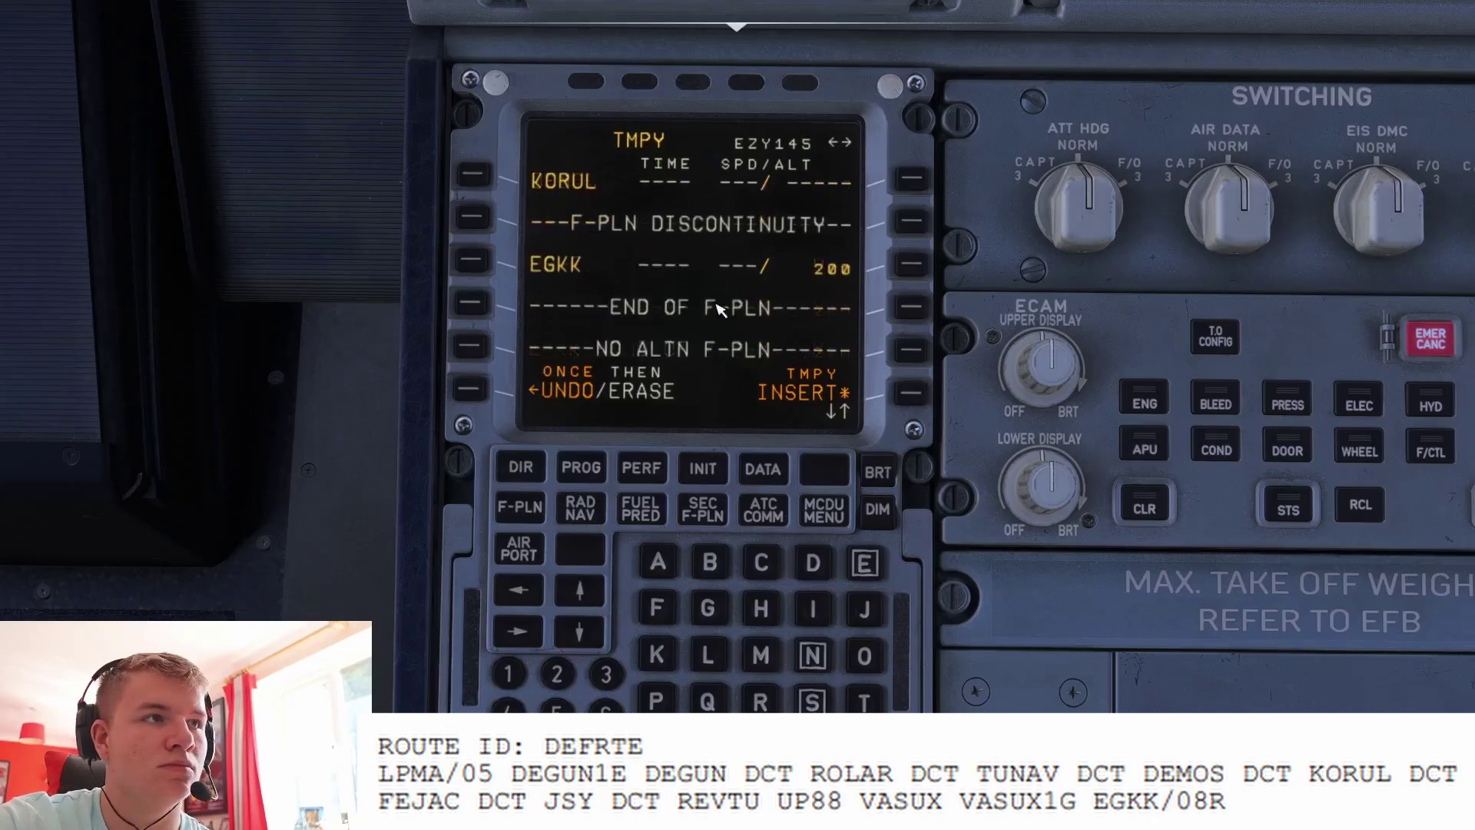
pyautogui.click(474, 175)
pyautogui.write('FEJAC')
pyautogui.click(913, 265)
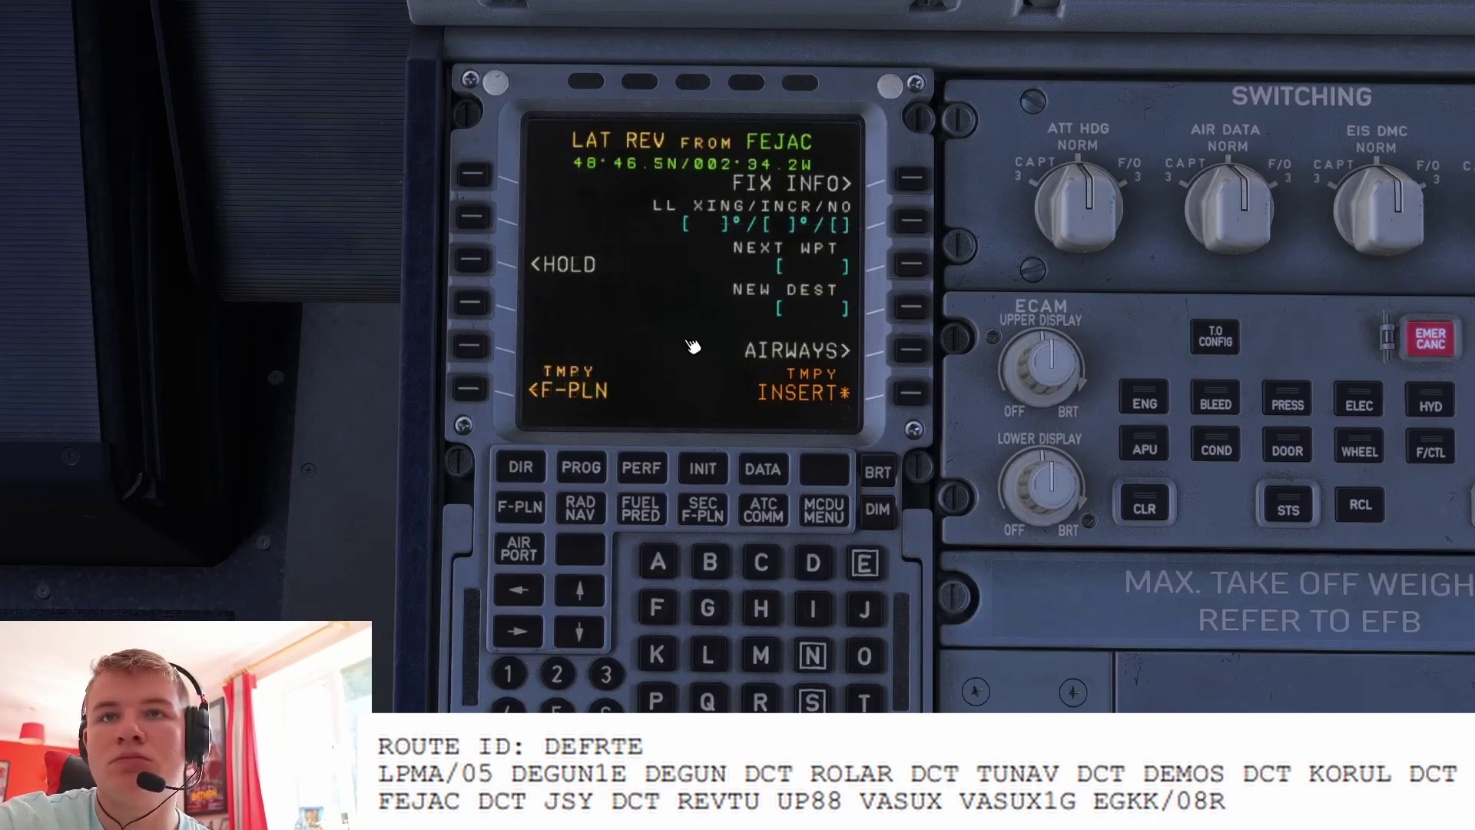
pyautogui.write('JSY')
pyautogui.click(913, 265)
pyautogui.click(474, 261)
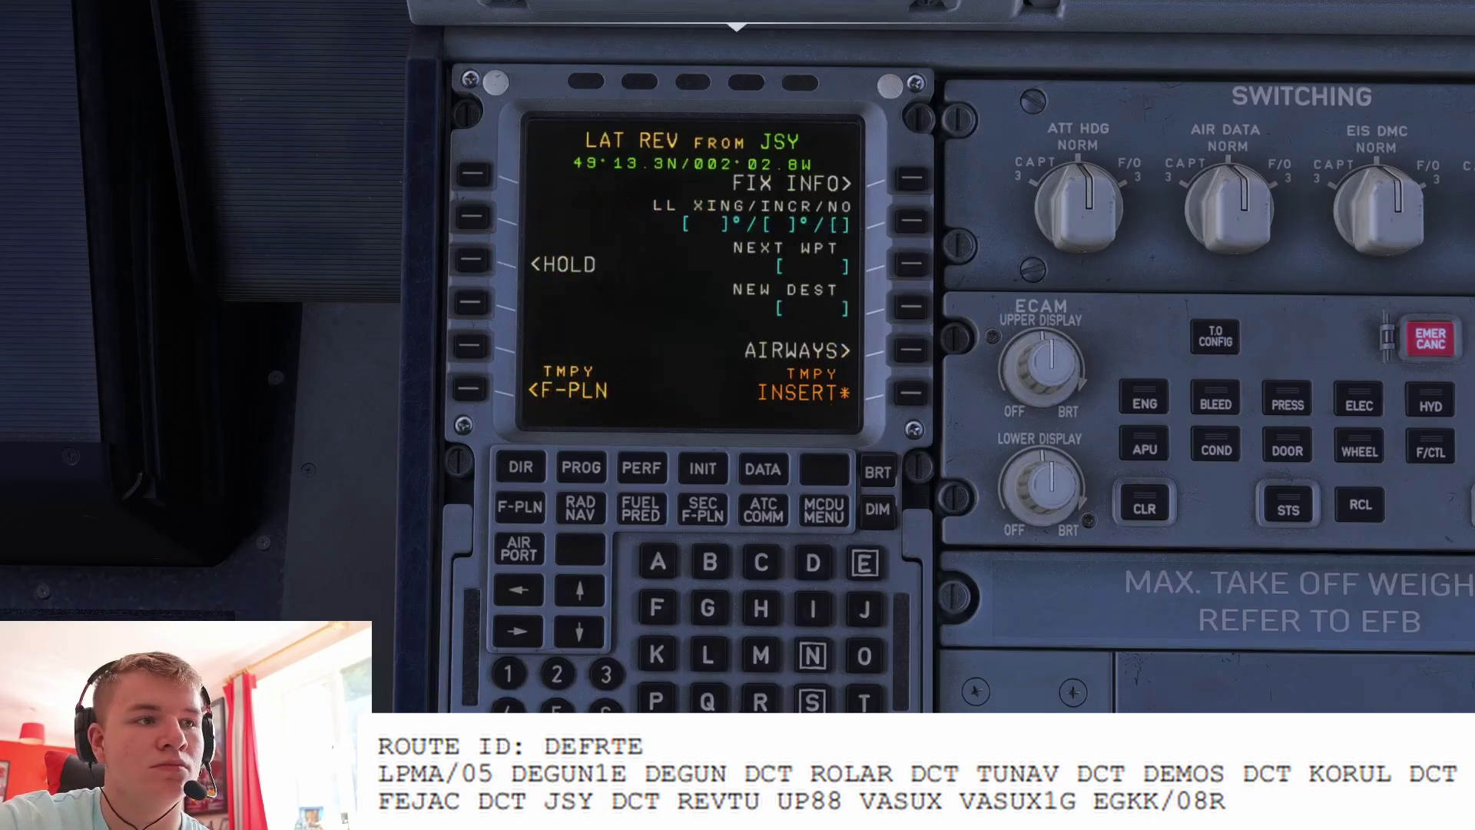
pyautogui.write('REVTU')
pyautogui.click(913, 265)
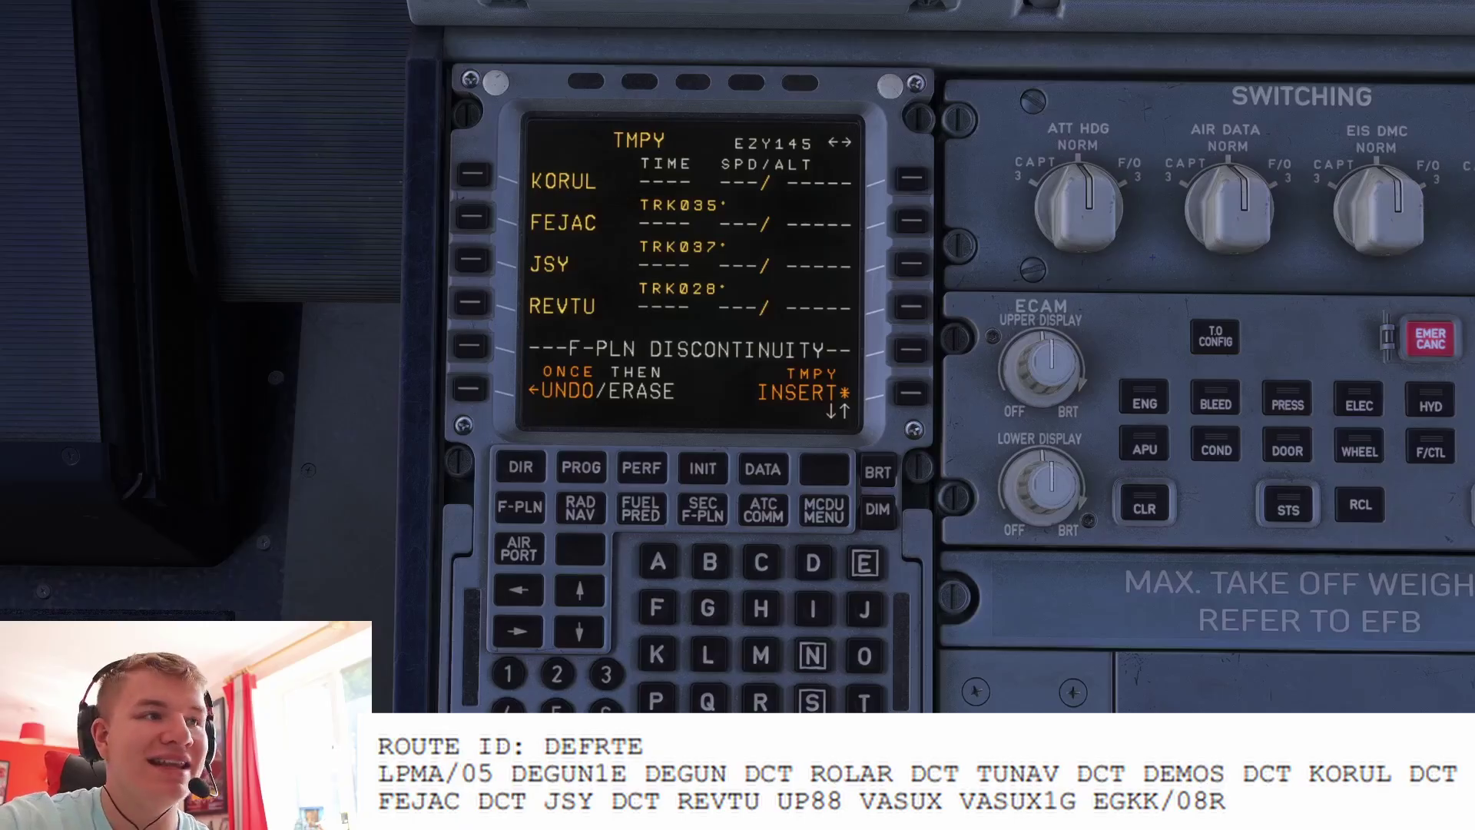
pyautogui.click(483, 310)
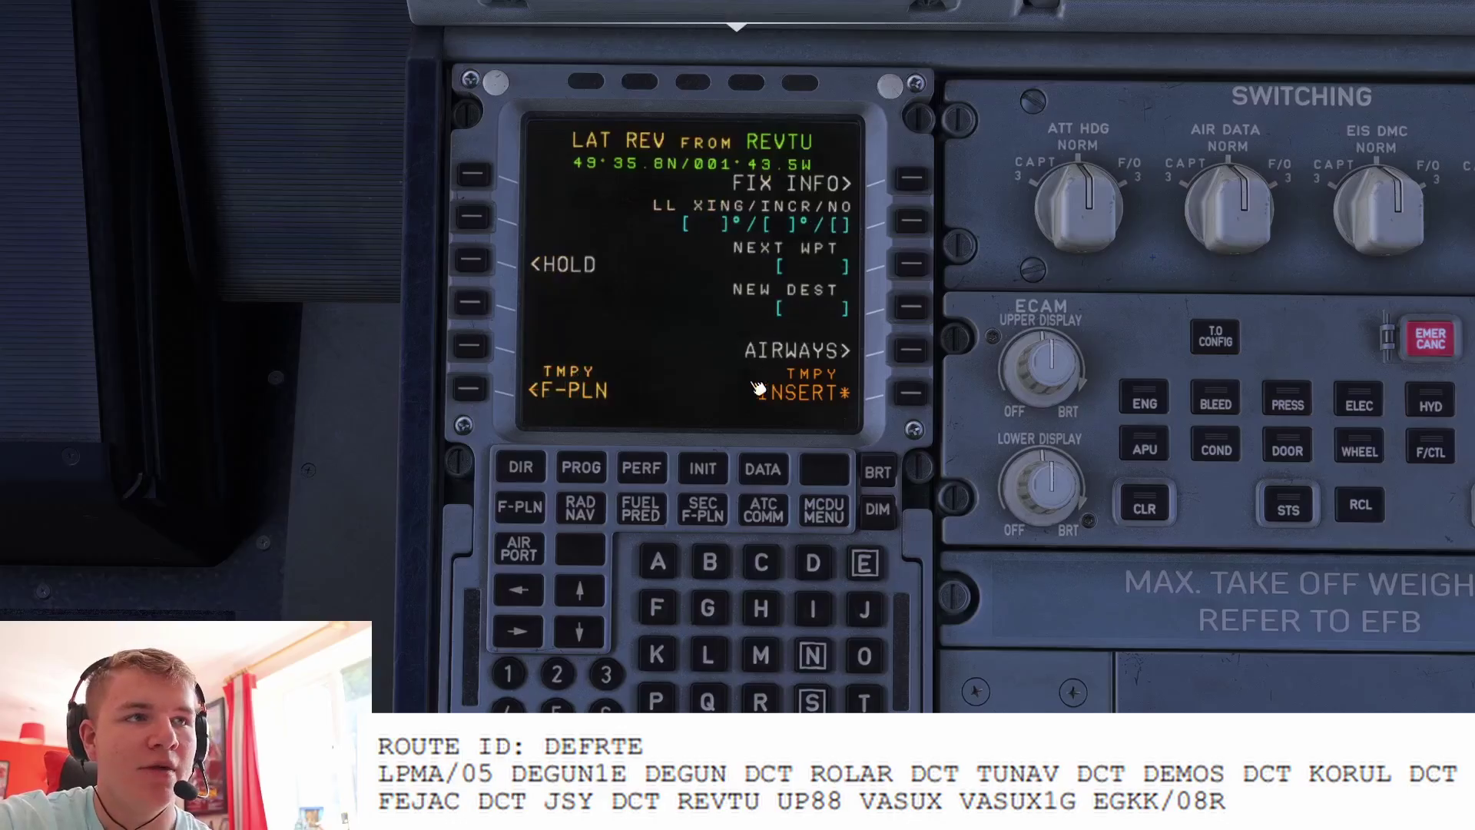
# - Enter airway UP88 from REVTU with VASUX as its end waypoint
pyautogui.click(913, 352)
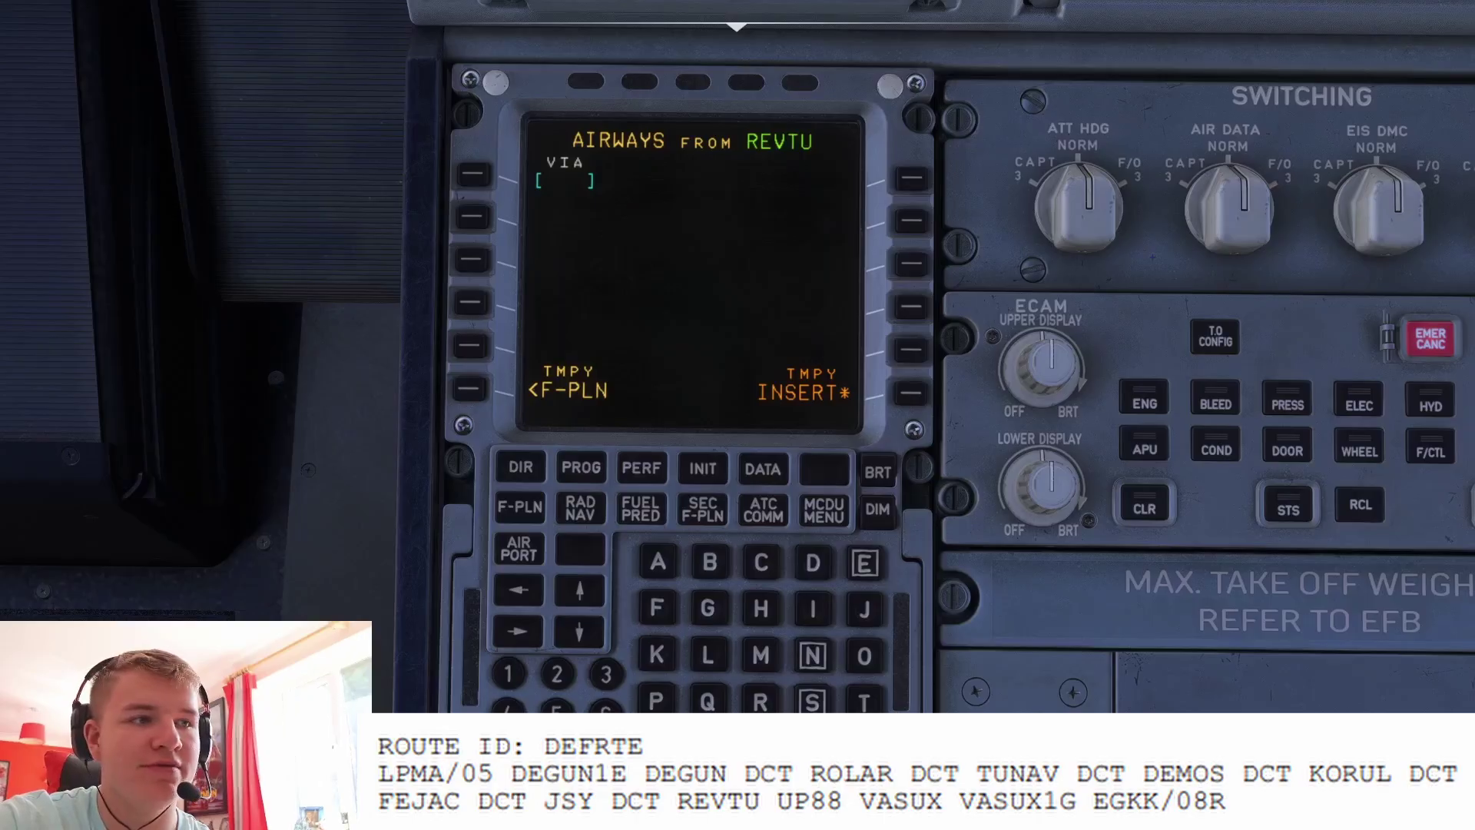
pyautogui.write('UP88')
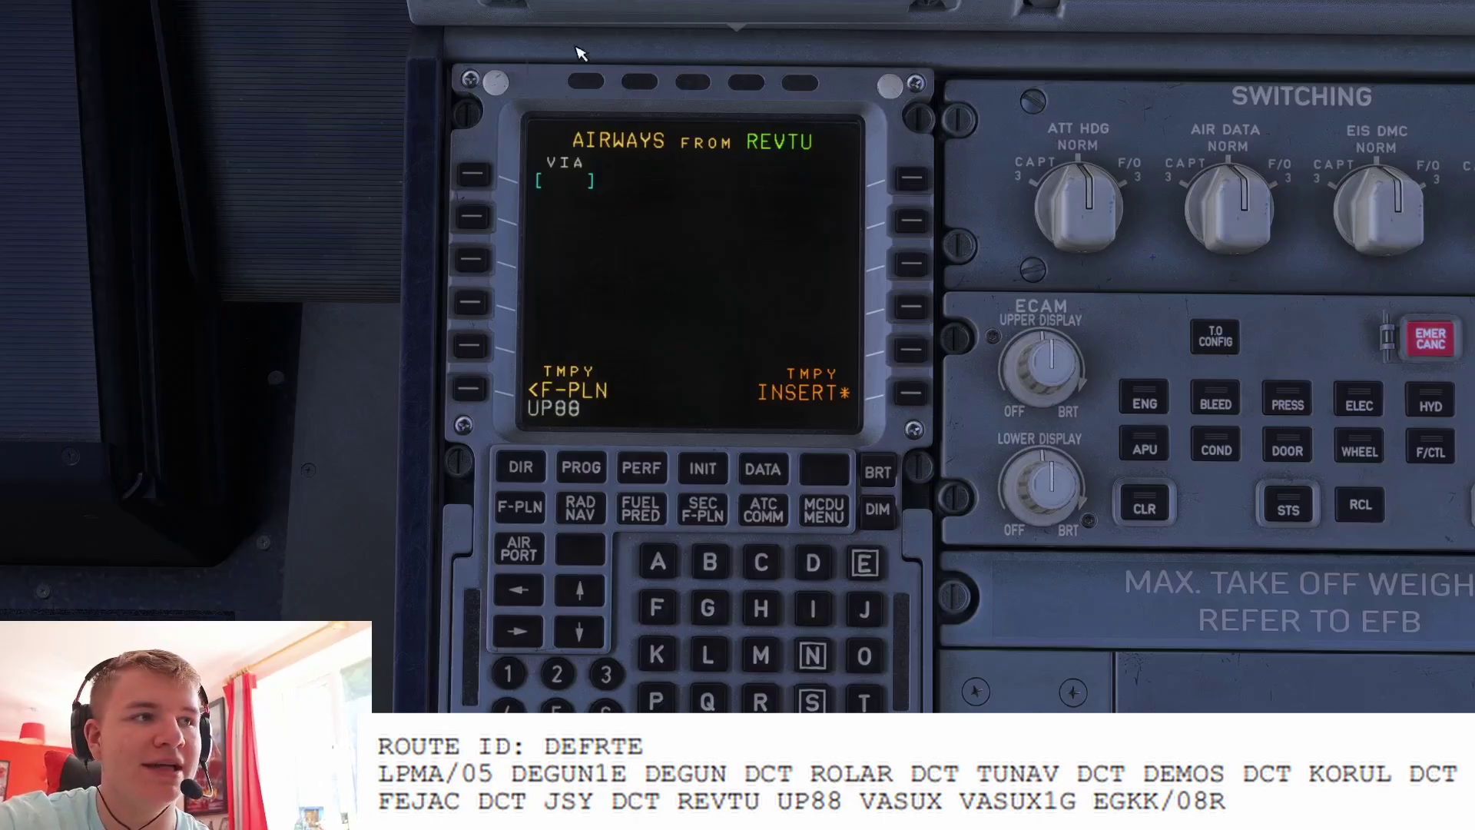
pyautogui.click(473, 179)
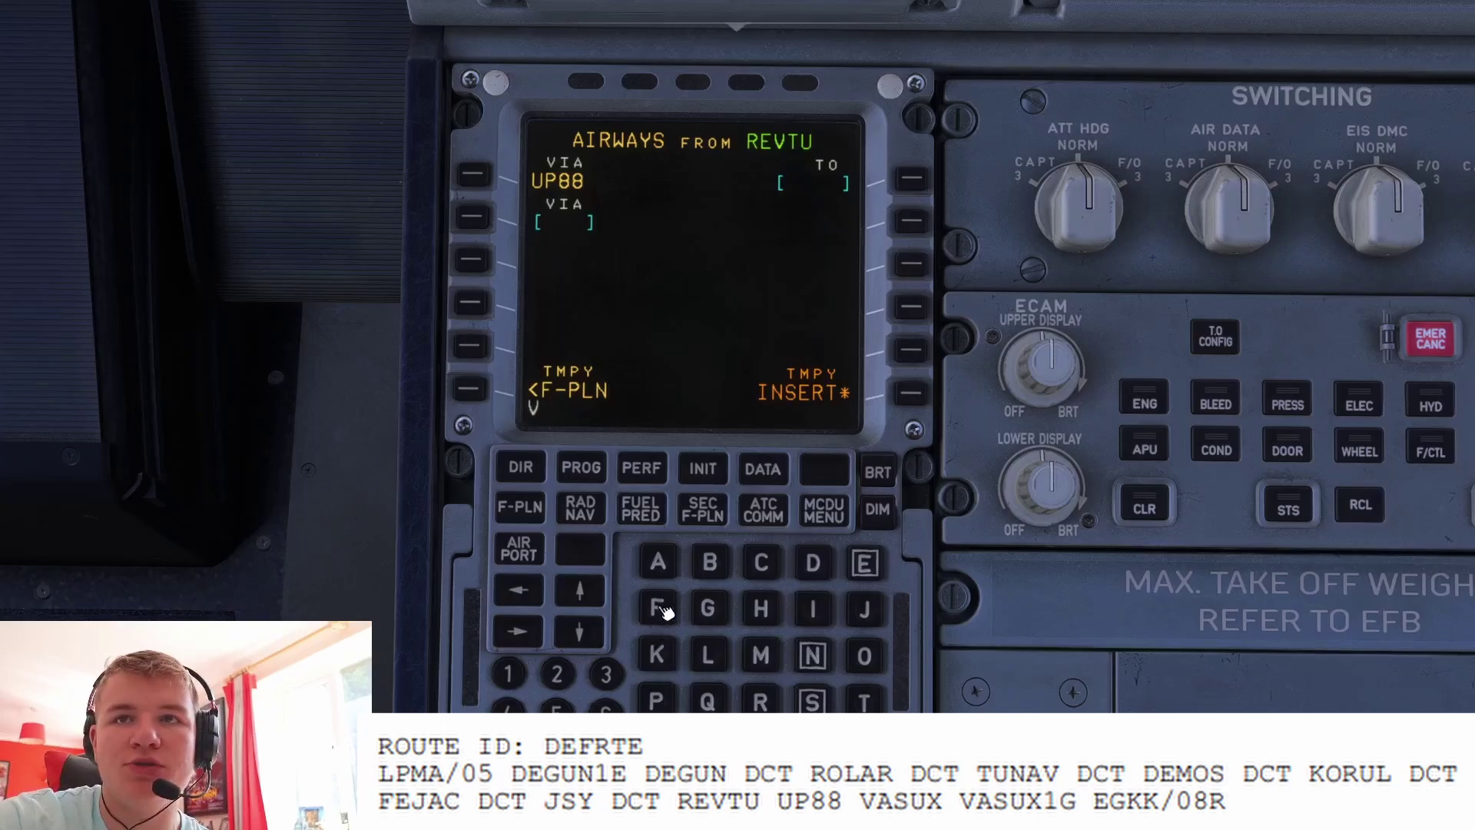
pyautogui.click(658, 567)
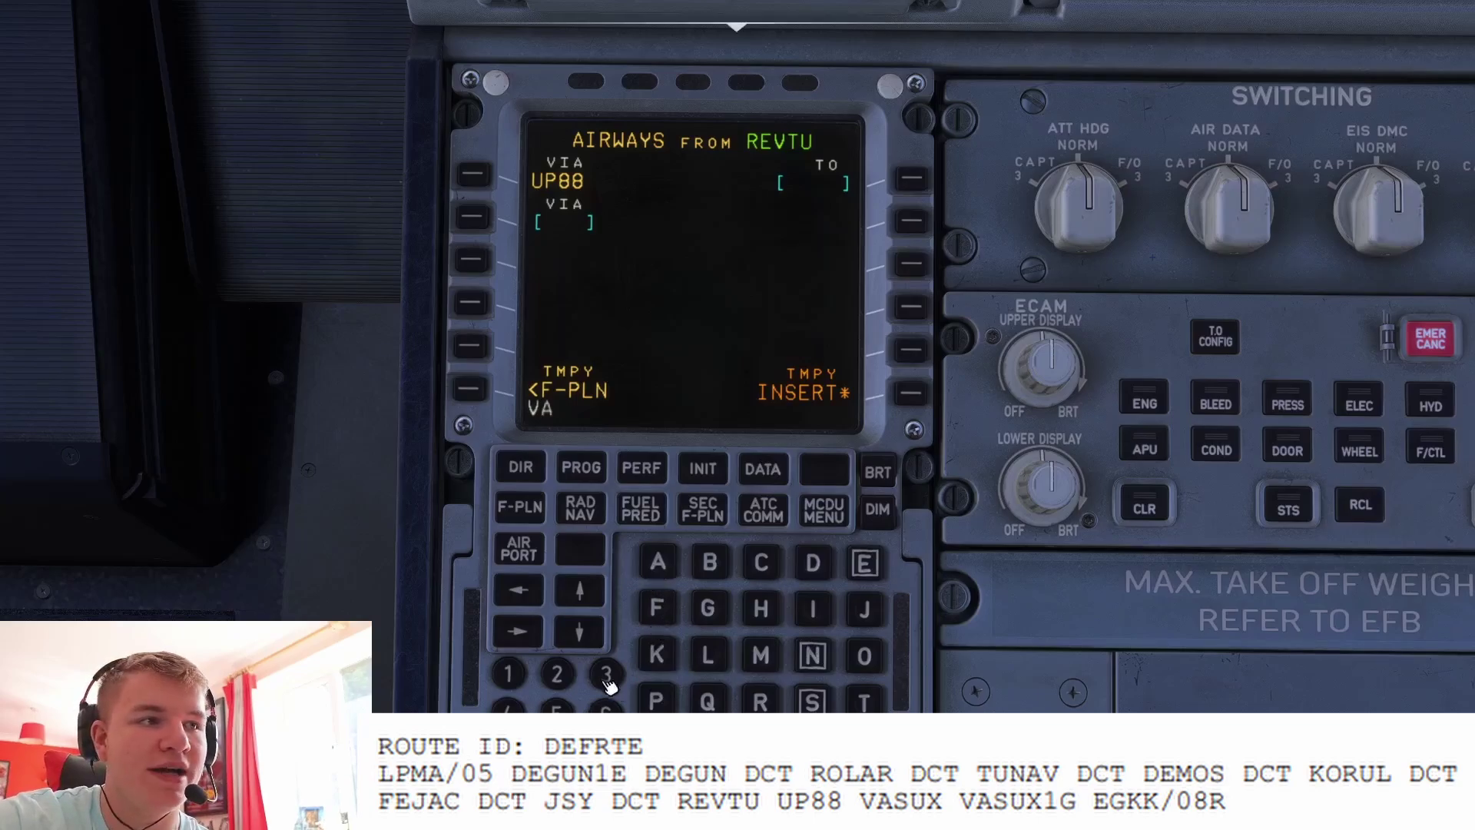
pyautogui.click(819, 701)
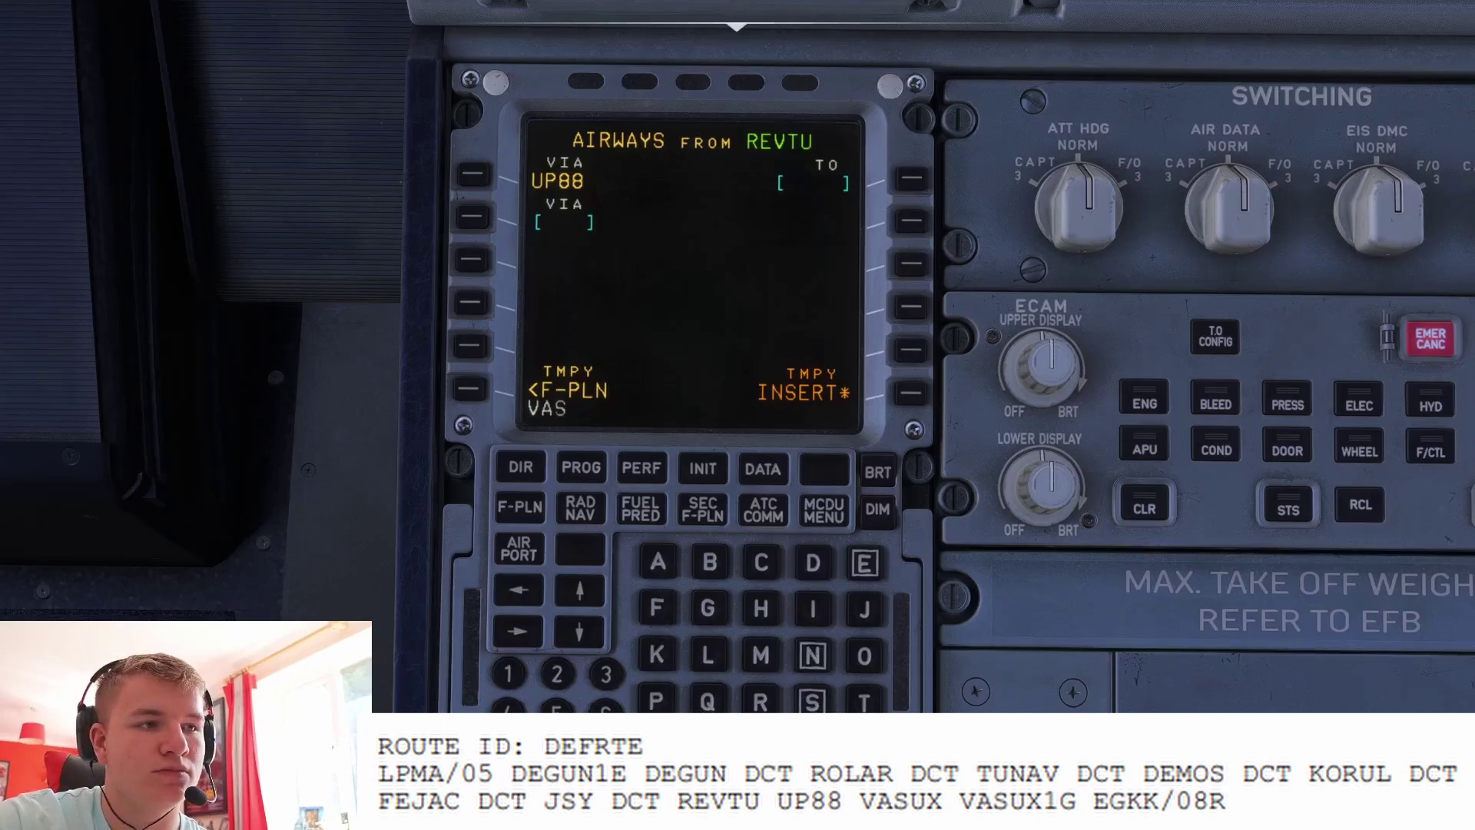
pyautogui.write('UX')
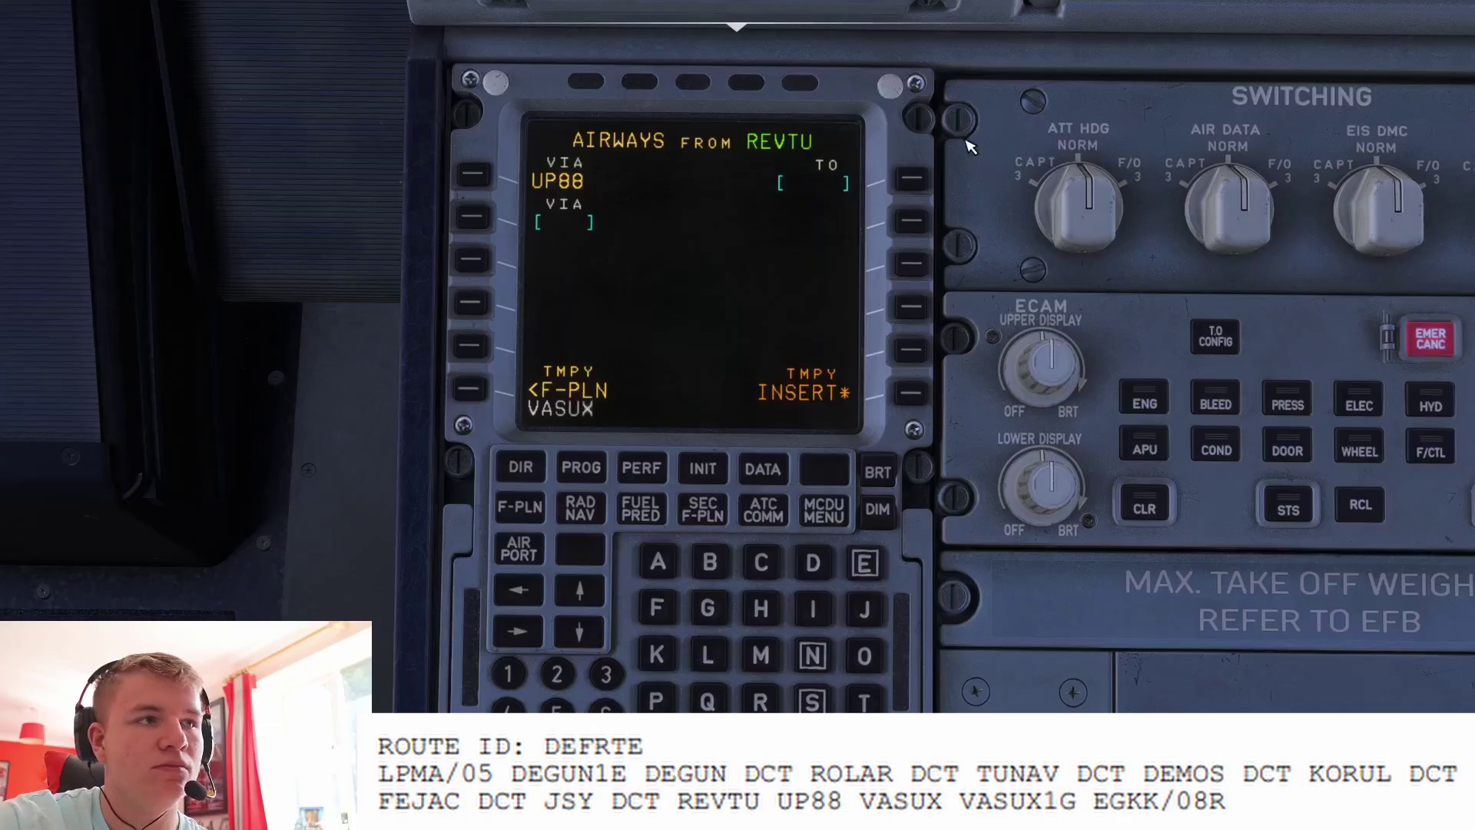
pyautogui.click(912, 178)
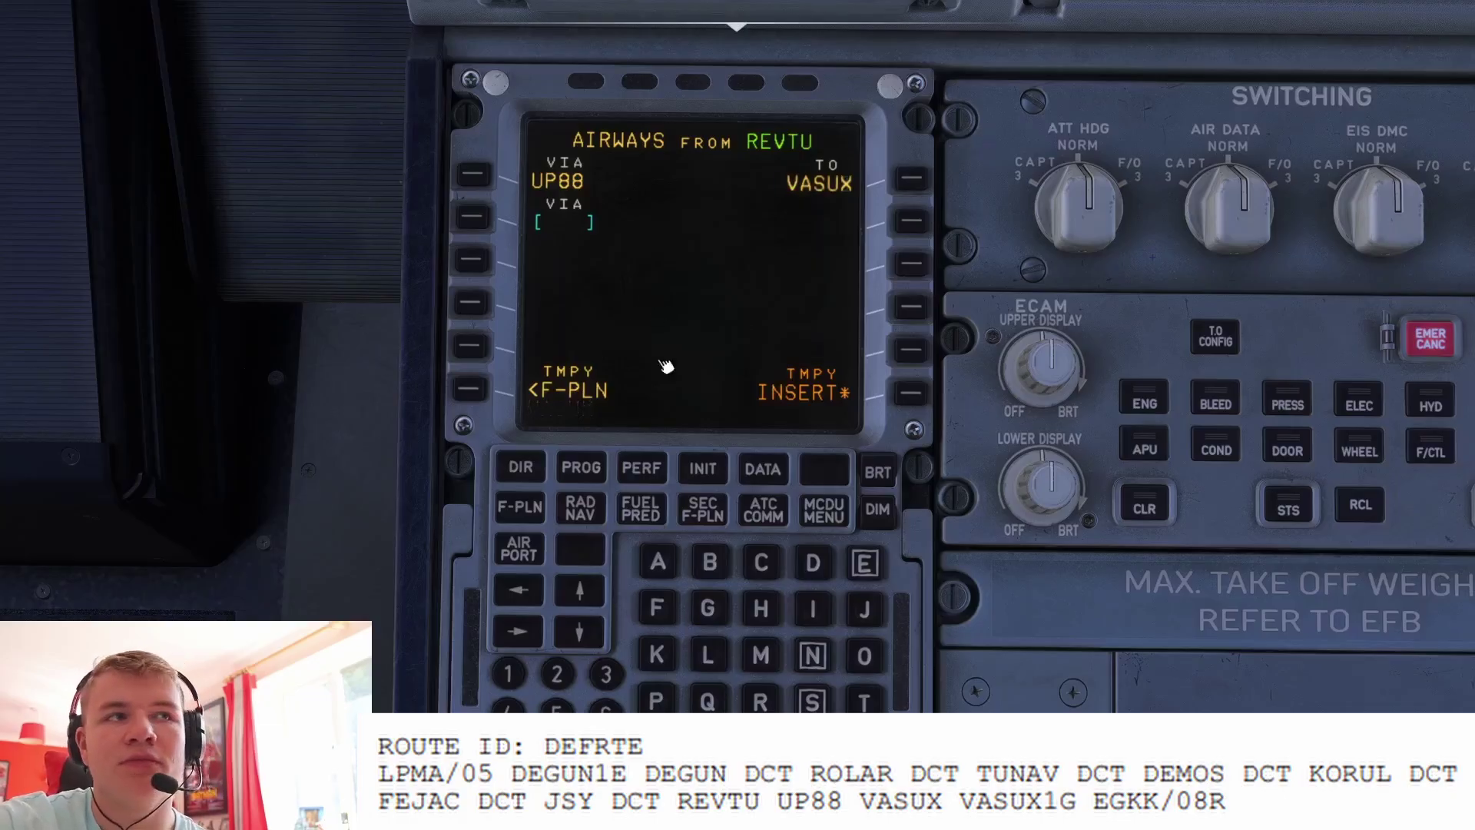
# - Insert the UP88 airway and scroll to ODREP, GOKTU, VASUX and the discontinuity
pyautogui.click(920, 399)
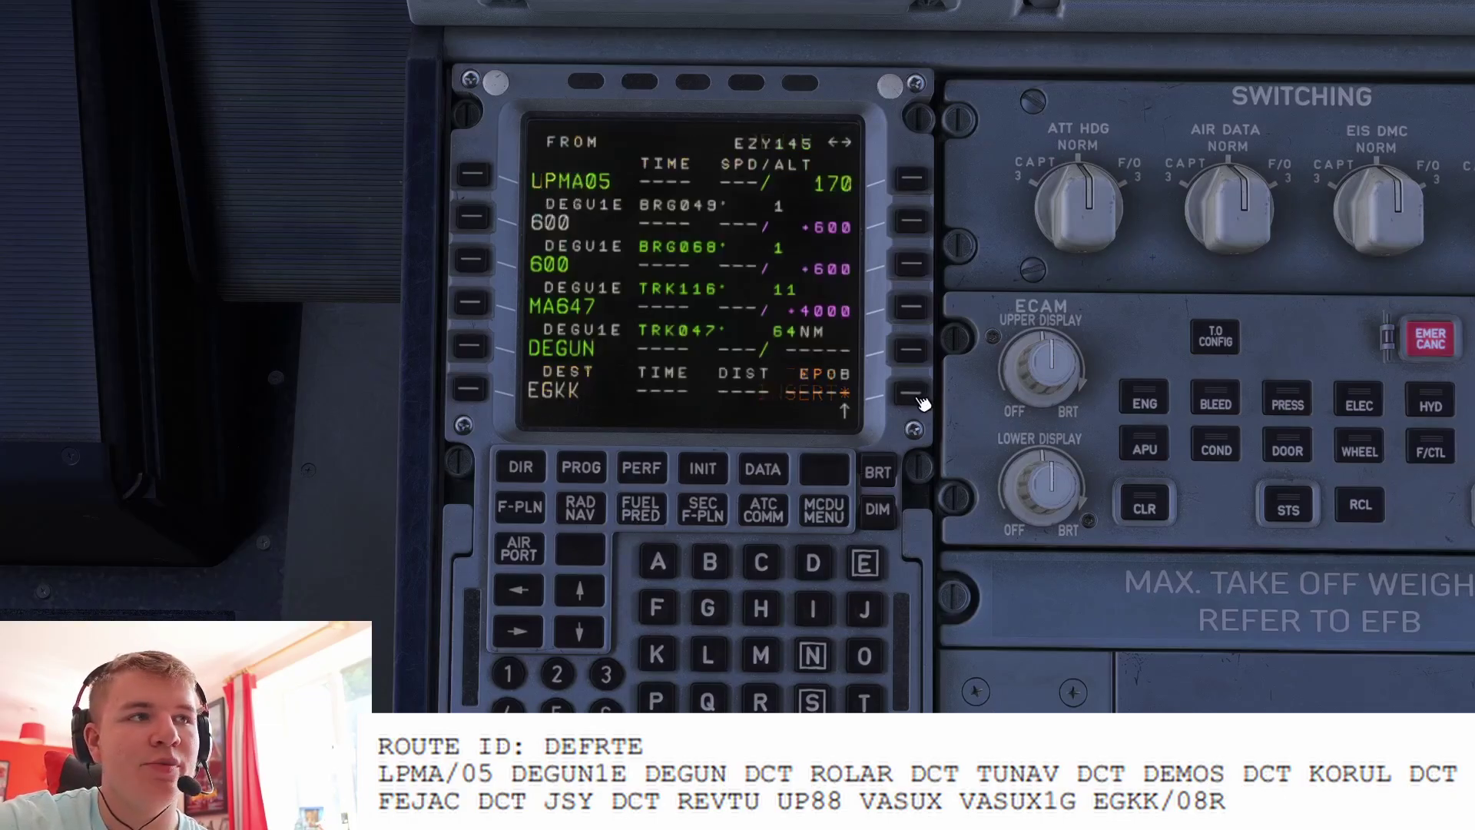
pyautogui.click(577, 602)
pyautogui.click(577, 603)
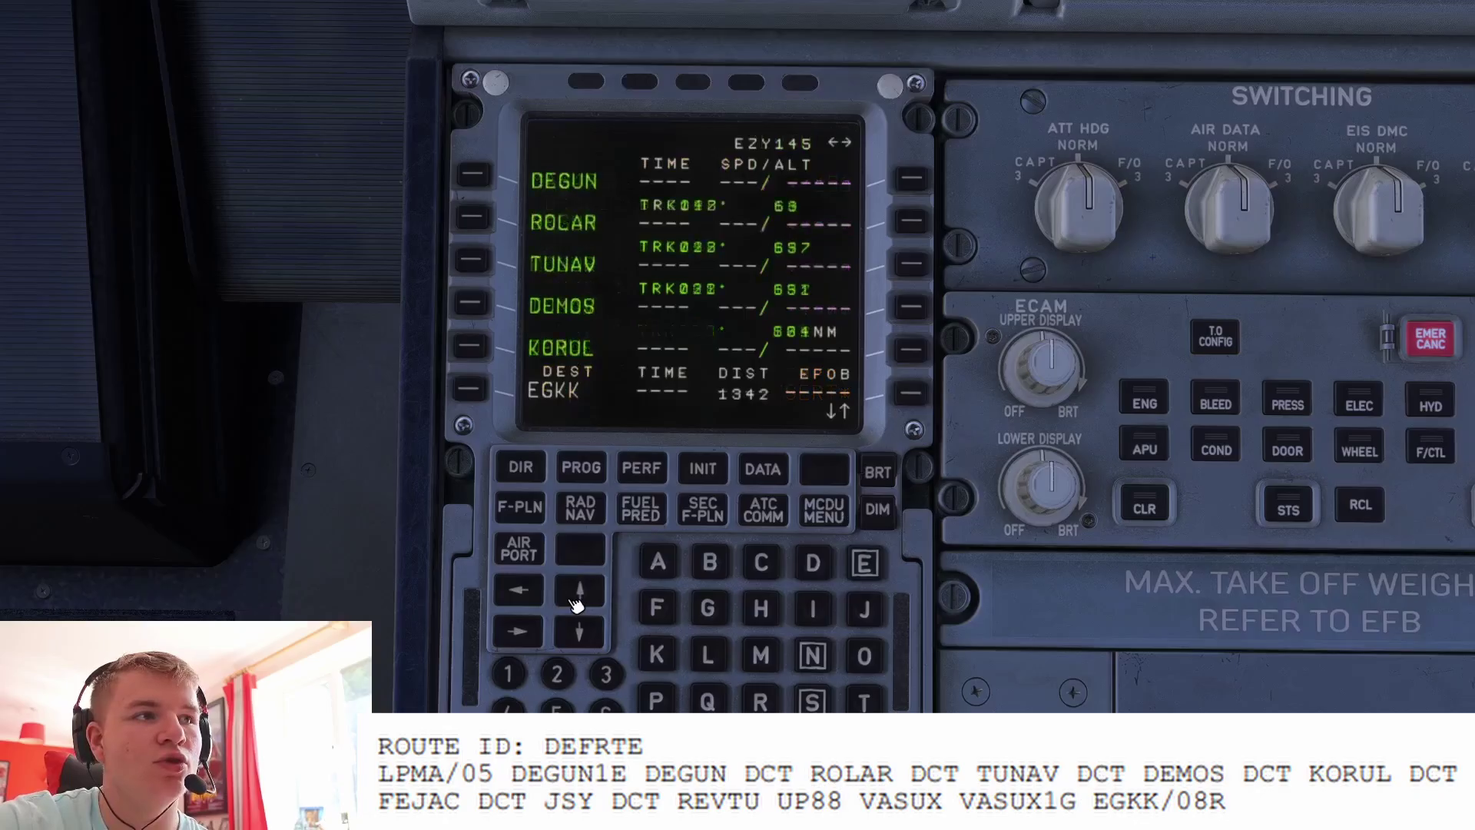
pyautogui.click(577, 602)
pyautogui.click(577, 603)
pyautogui.click(577, 602)
pyautogui.click(577, 602)
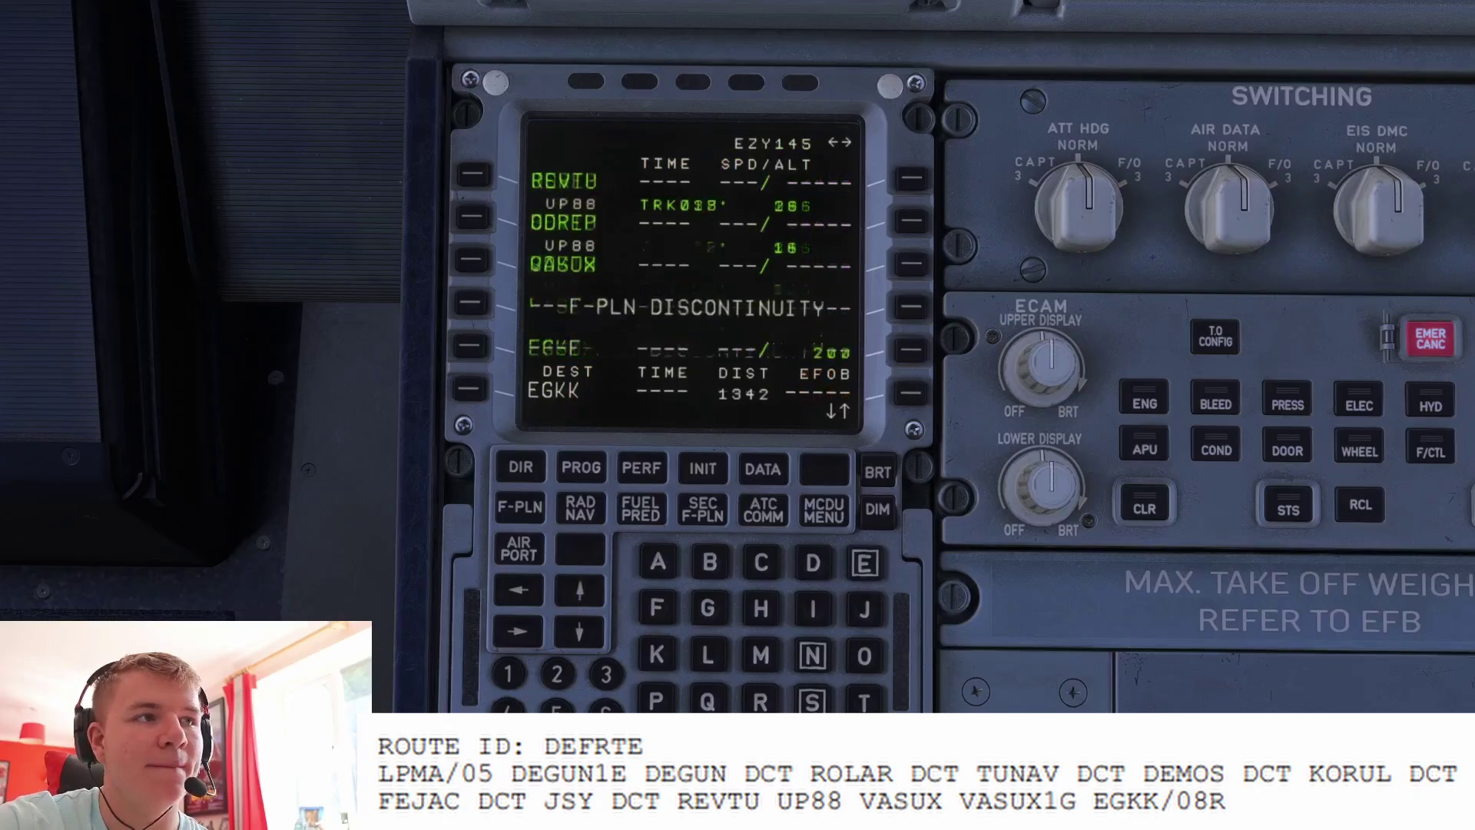
pyautogui.click(577, 602)
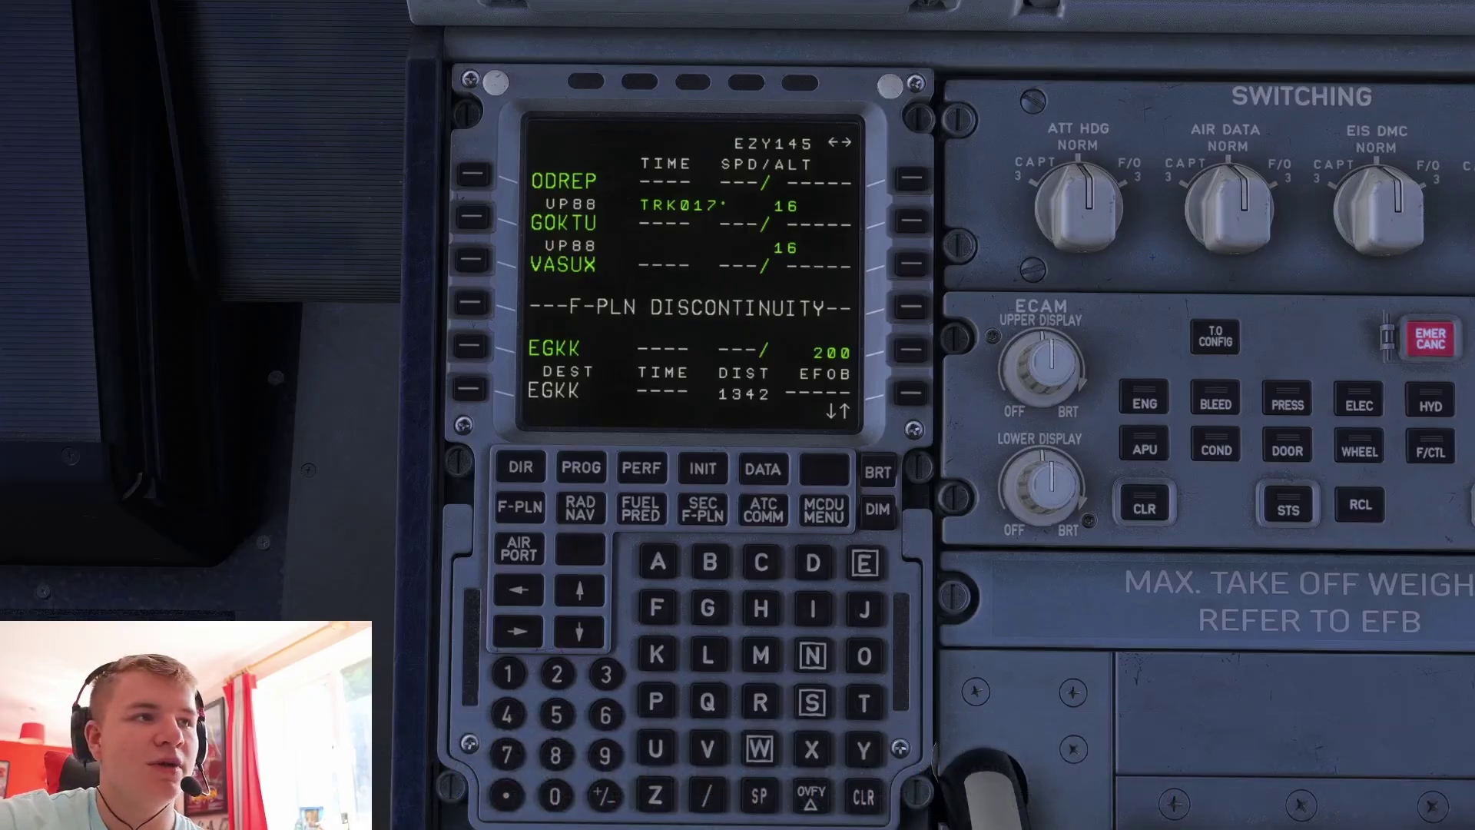
# - On the EGKK arrival page, select approach ILS08R and the VASU1G STAR
pyautogui.click(472, 348)
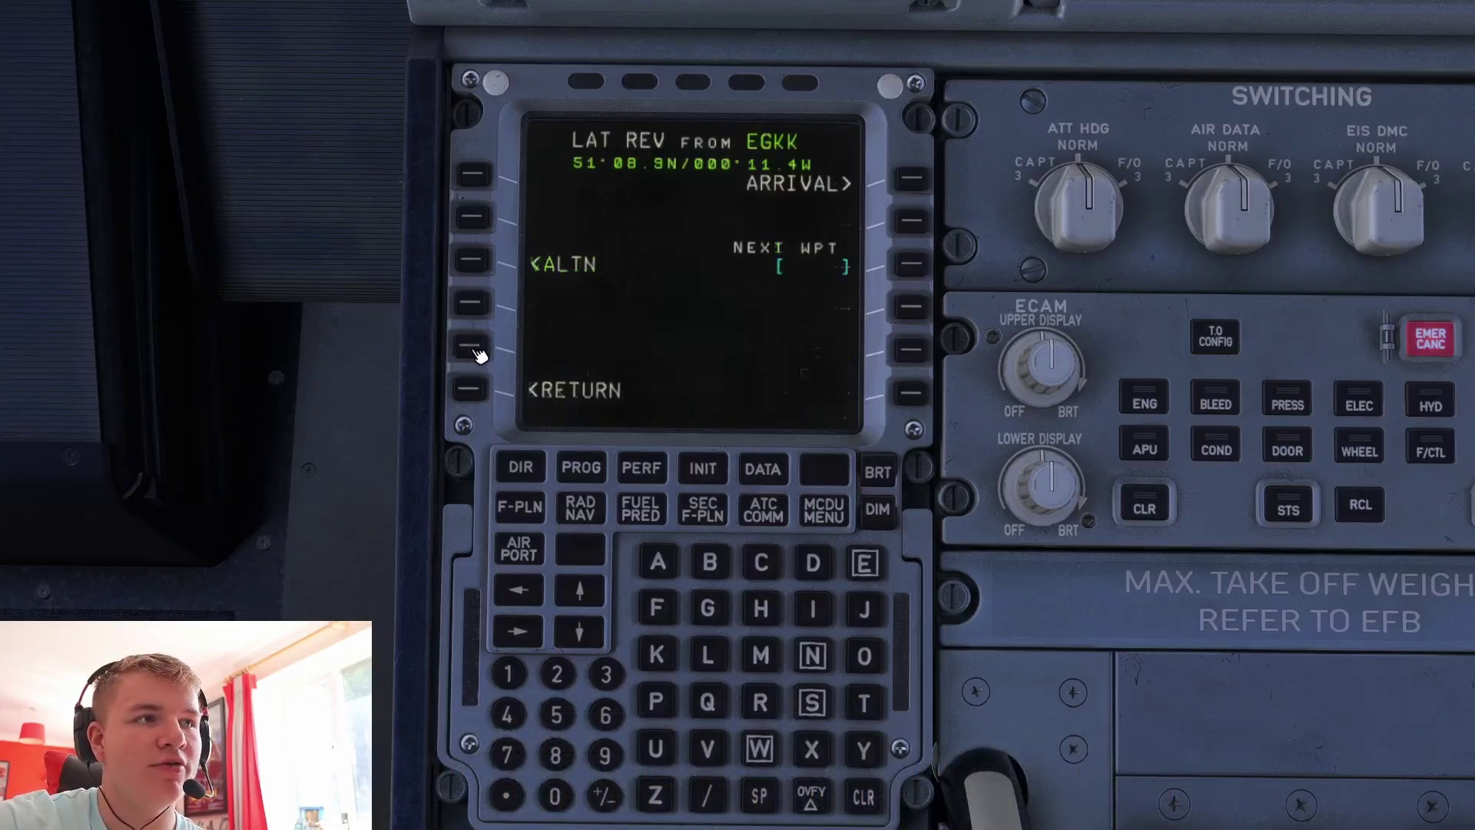
pyautogui.click(911, 185)
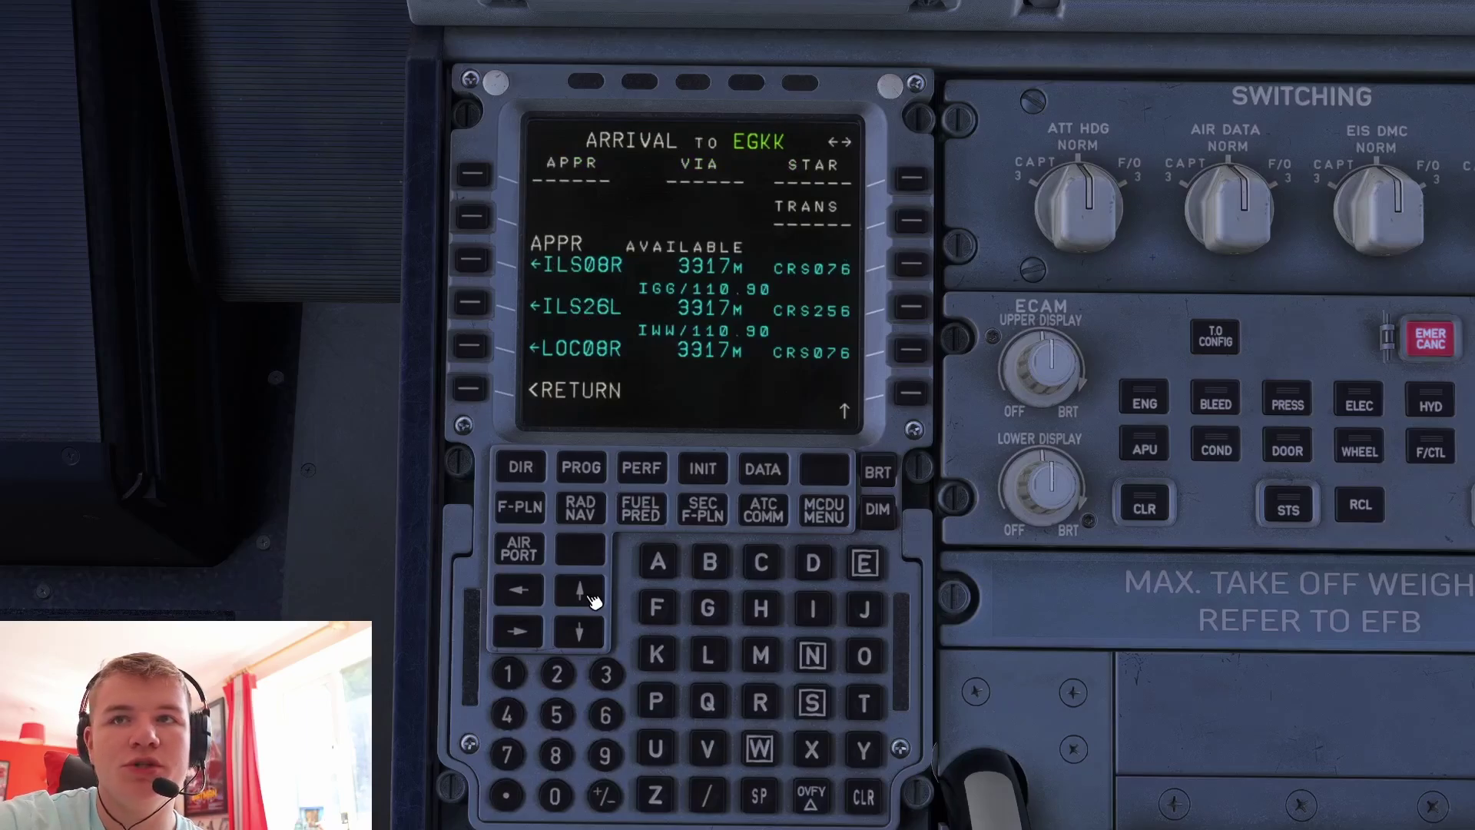
pyautogui.click(487, 265)
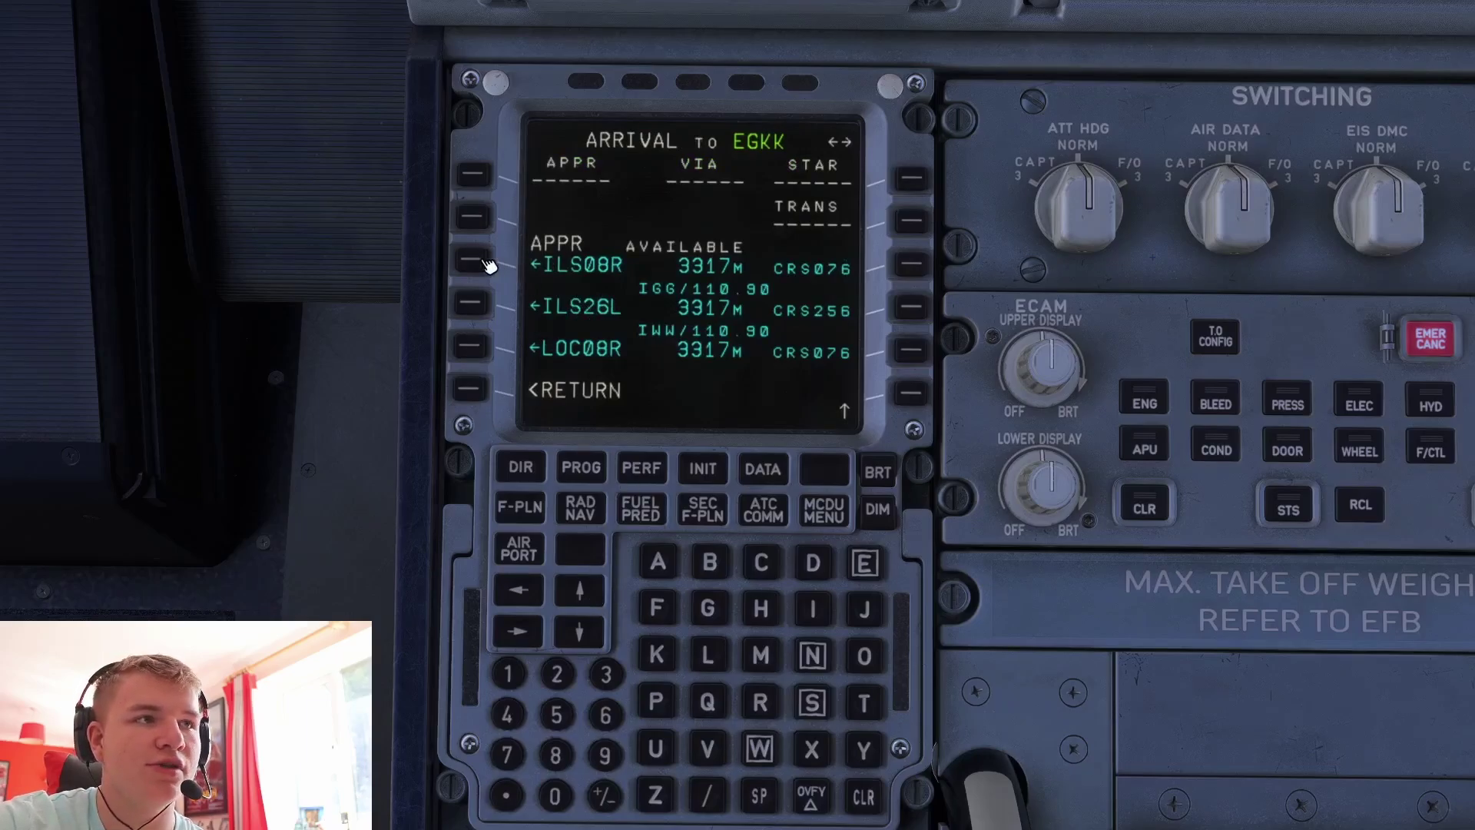
pyautogui.click(591, 588)
pyautogui.click(590, 588)
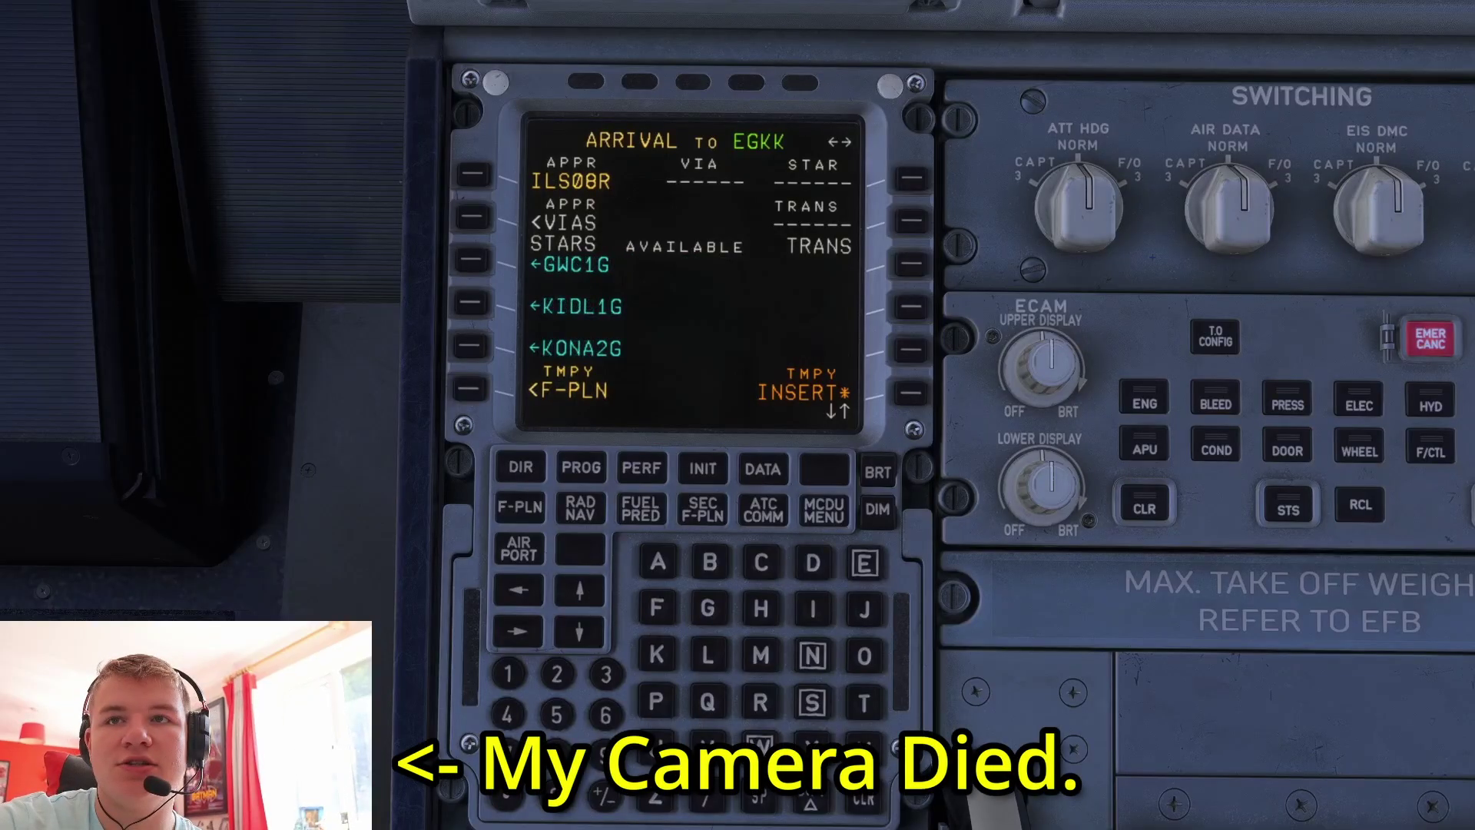
pyautogui.click(585, 589)
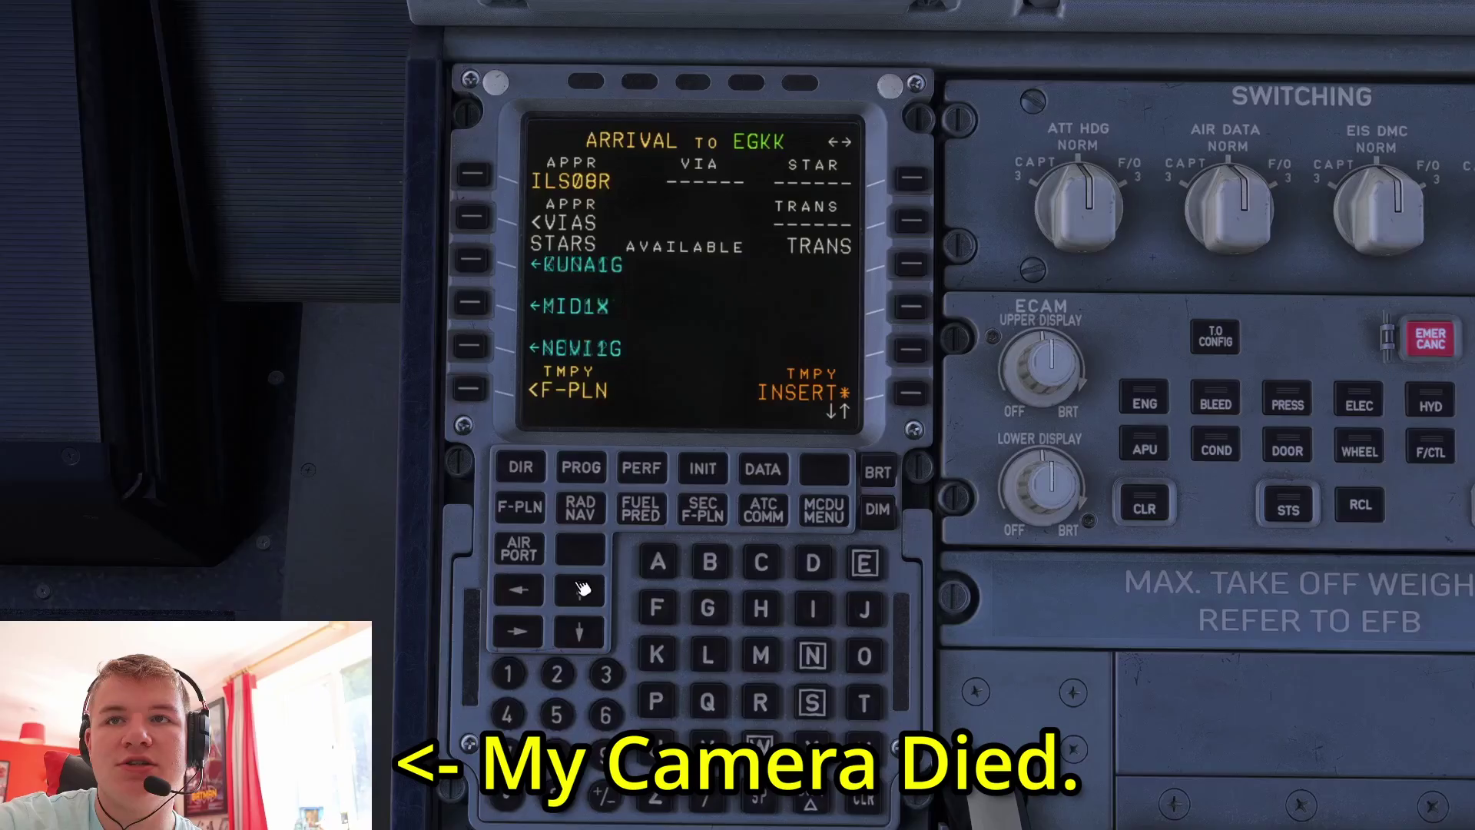
pyautogui.click(582, 589)
pyautogui.click(582, 588)
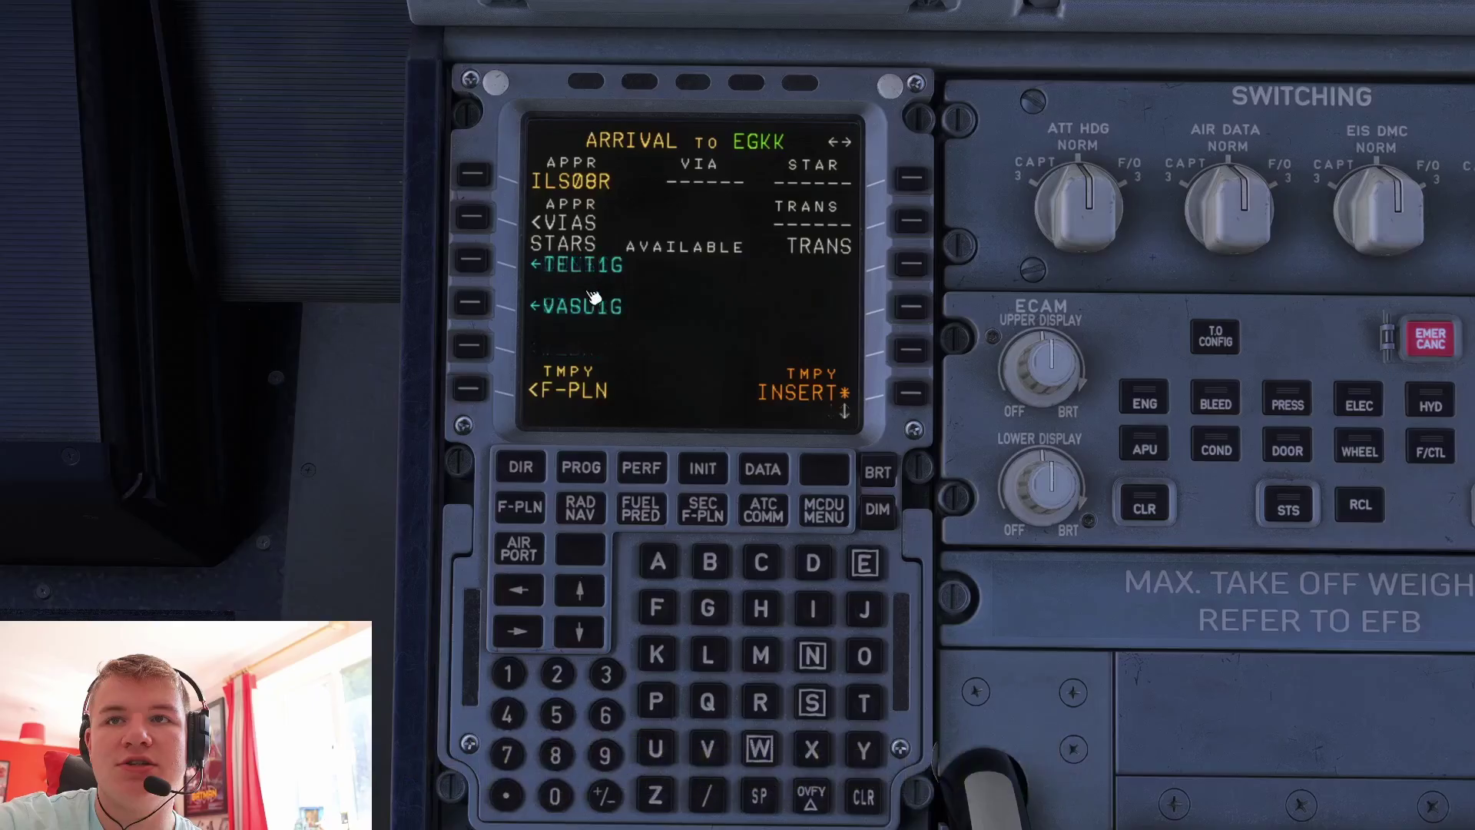
pyautogui.click(473, 306)
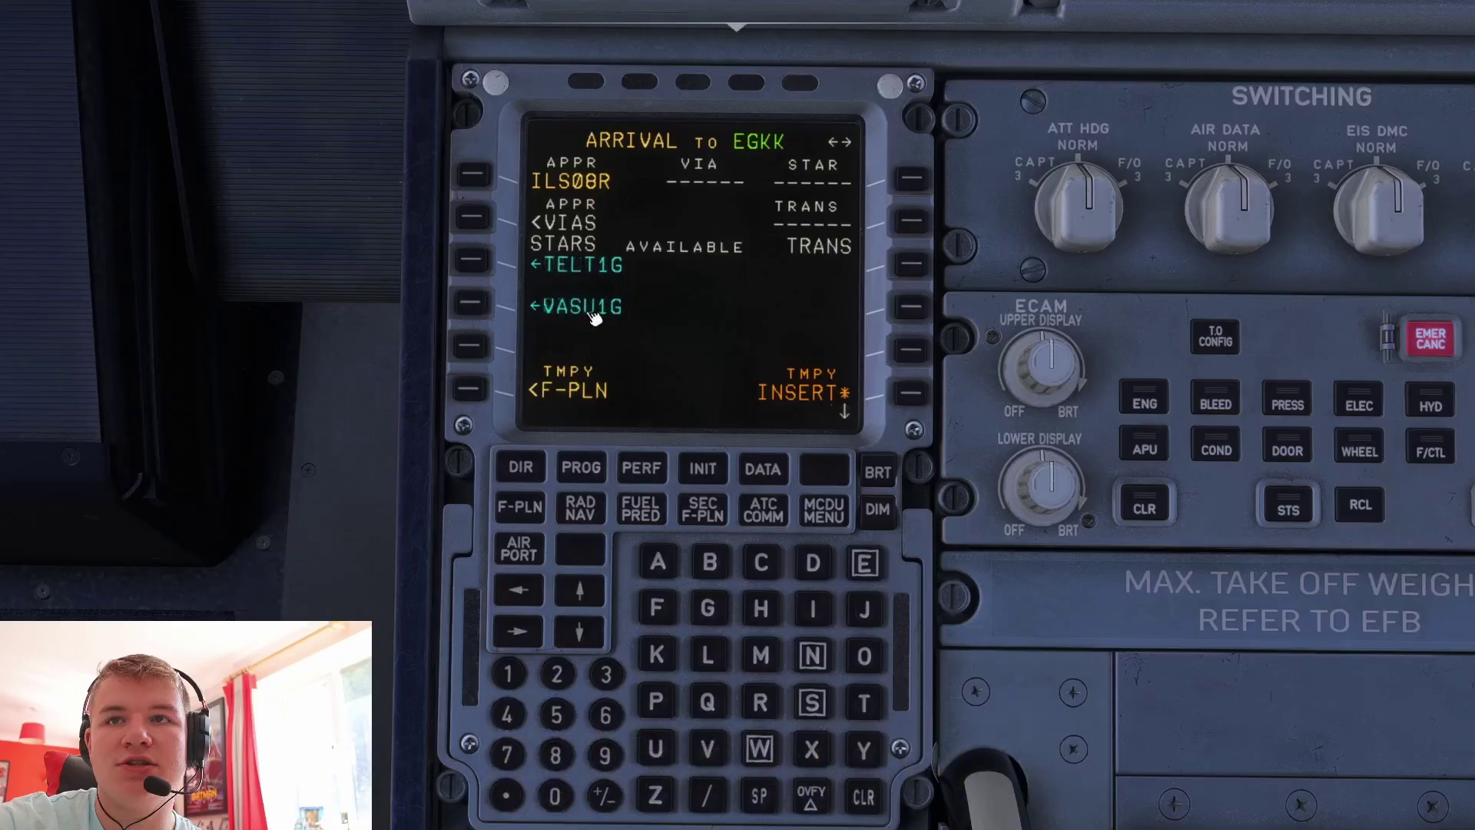
# - Insert the arrival and scroll to the VASU1G waypoints TELTU, HOLLY and WILLO
pyautogui.click(912, 393)
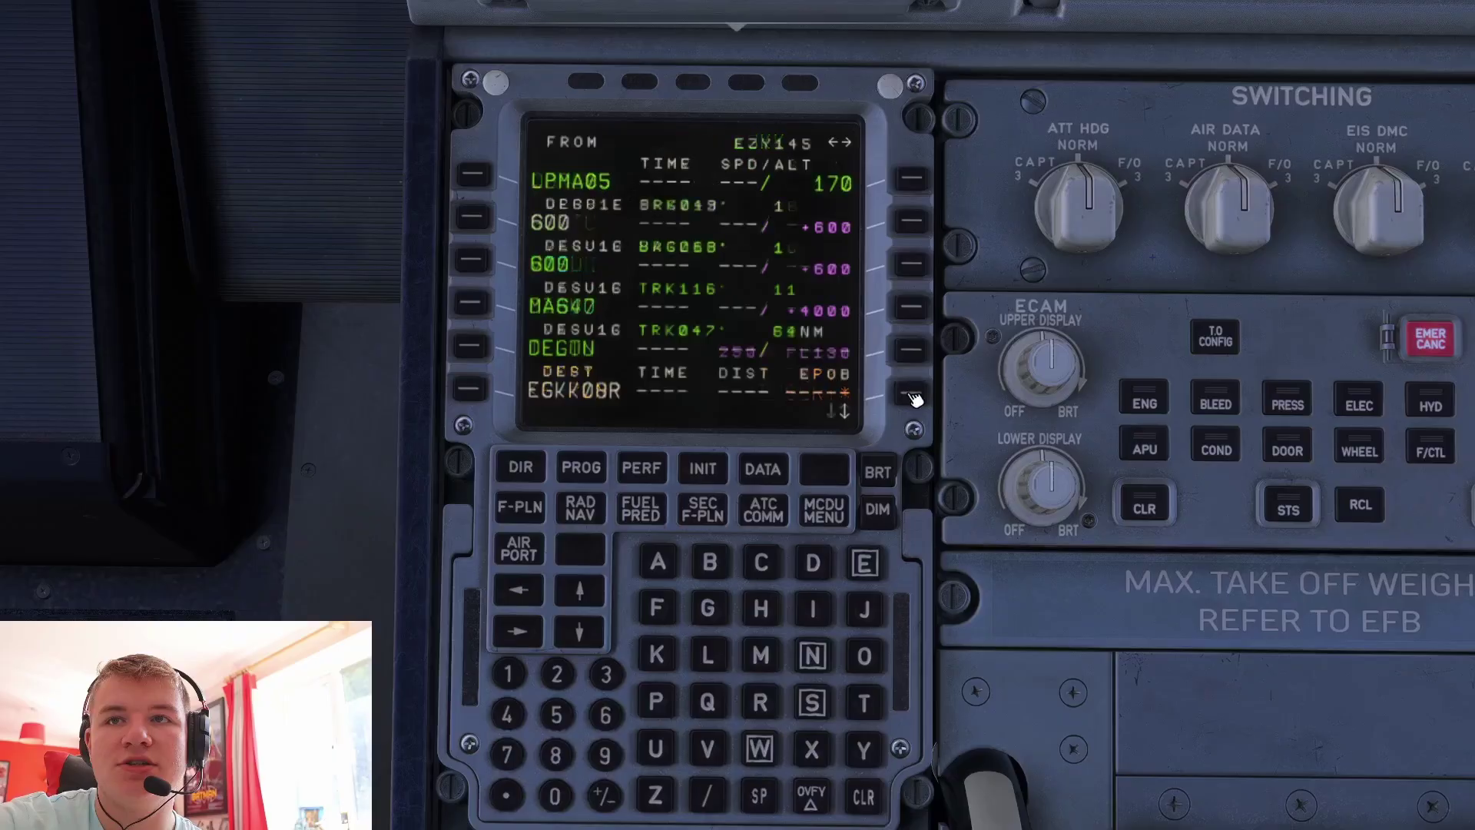
pyautogui.click(579, 593)
pyautogui.click(579, 593)
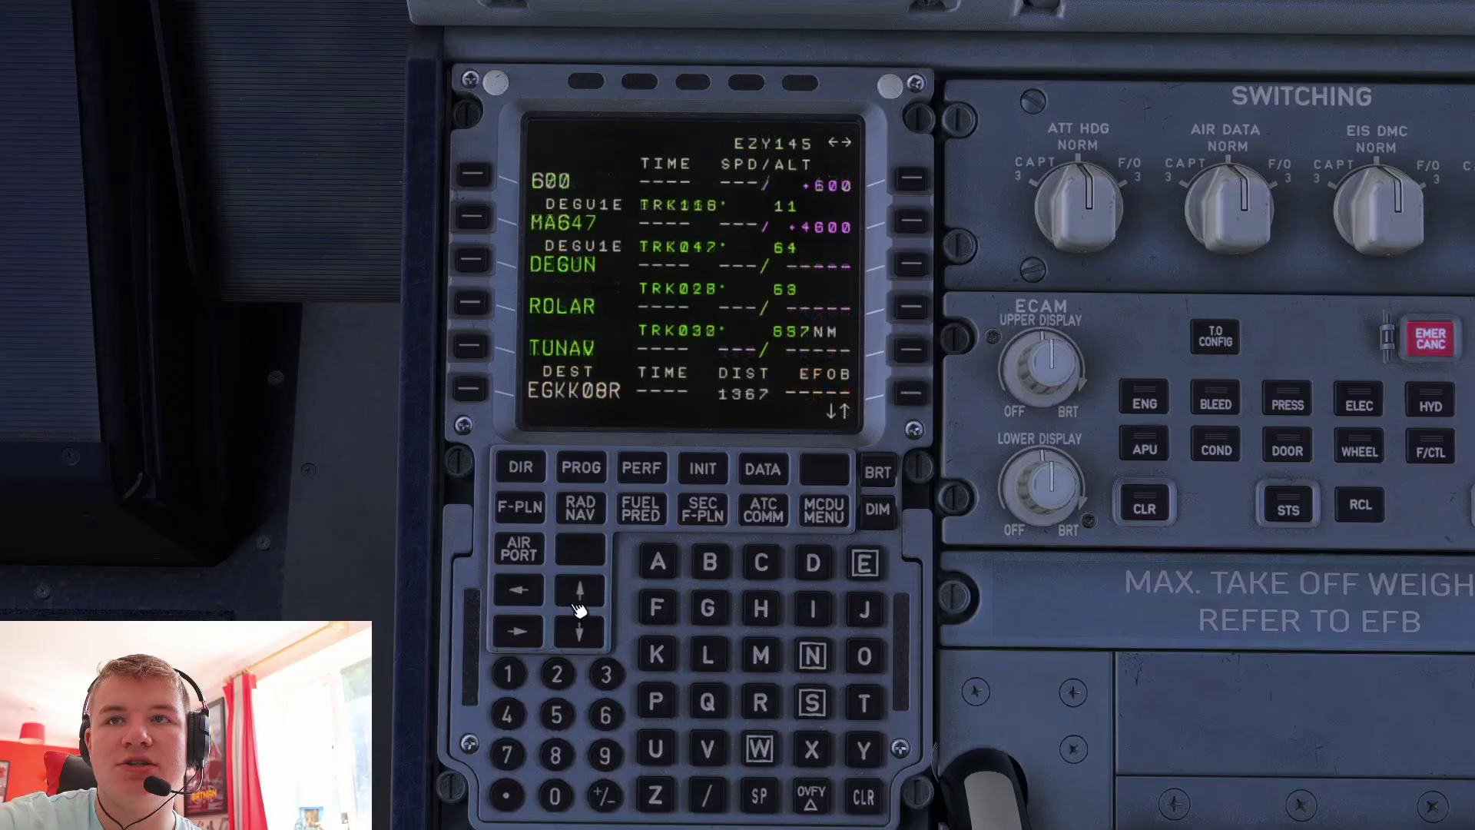
pyautogui.click(579, 603)
pyautogui.click(579, 605)
pyautogui.click(579, 605)
pyautogui.click(579, 606)
pyautogui.click(579, 605)
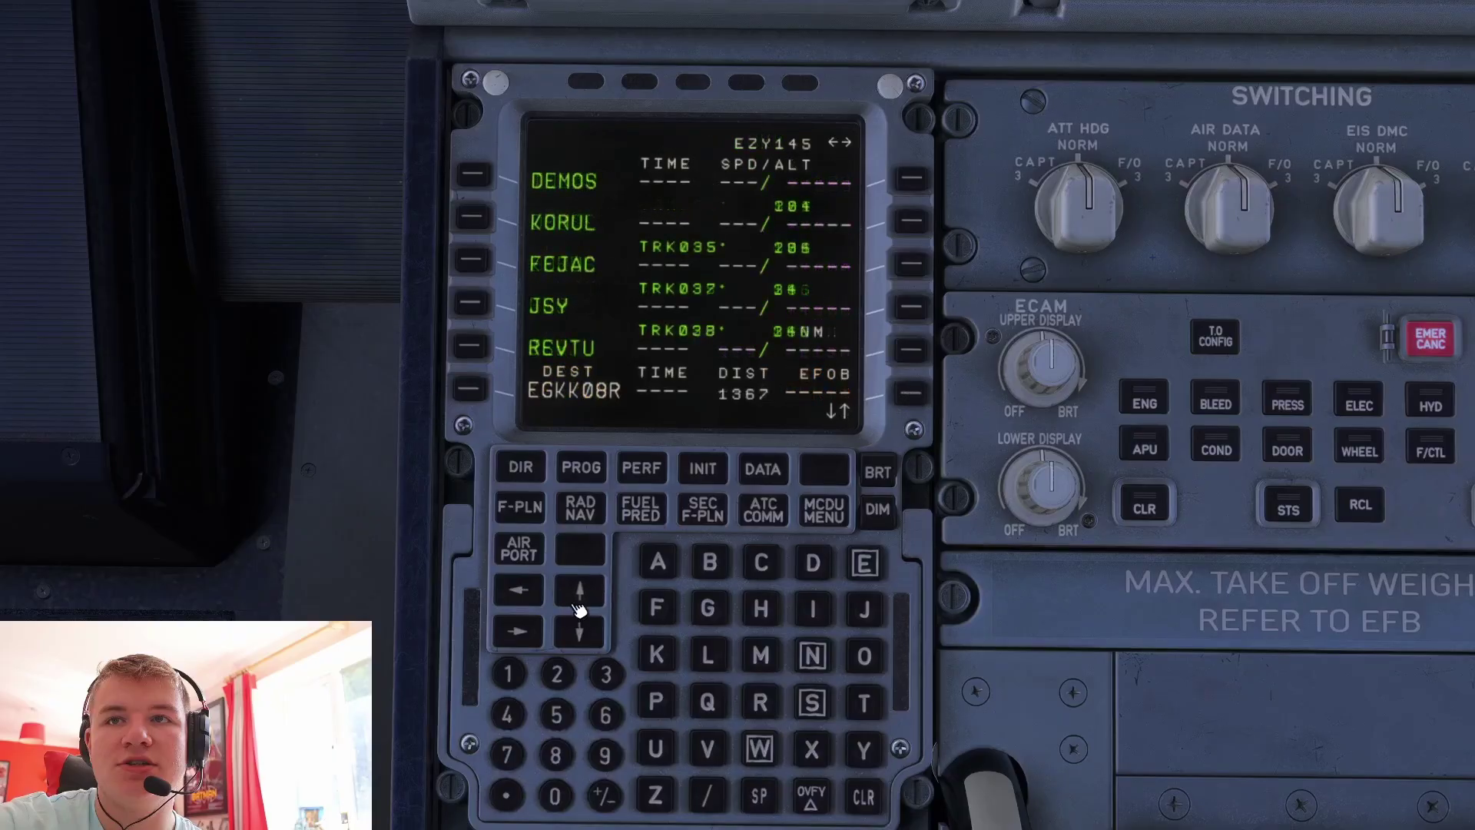
pyautogui.click(579, 606)
pyautogui.click(581, 607)
pyautogui.click(581, 607)
pyautogui.click(581, 607)
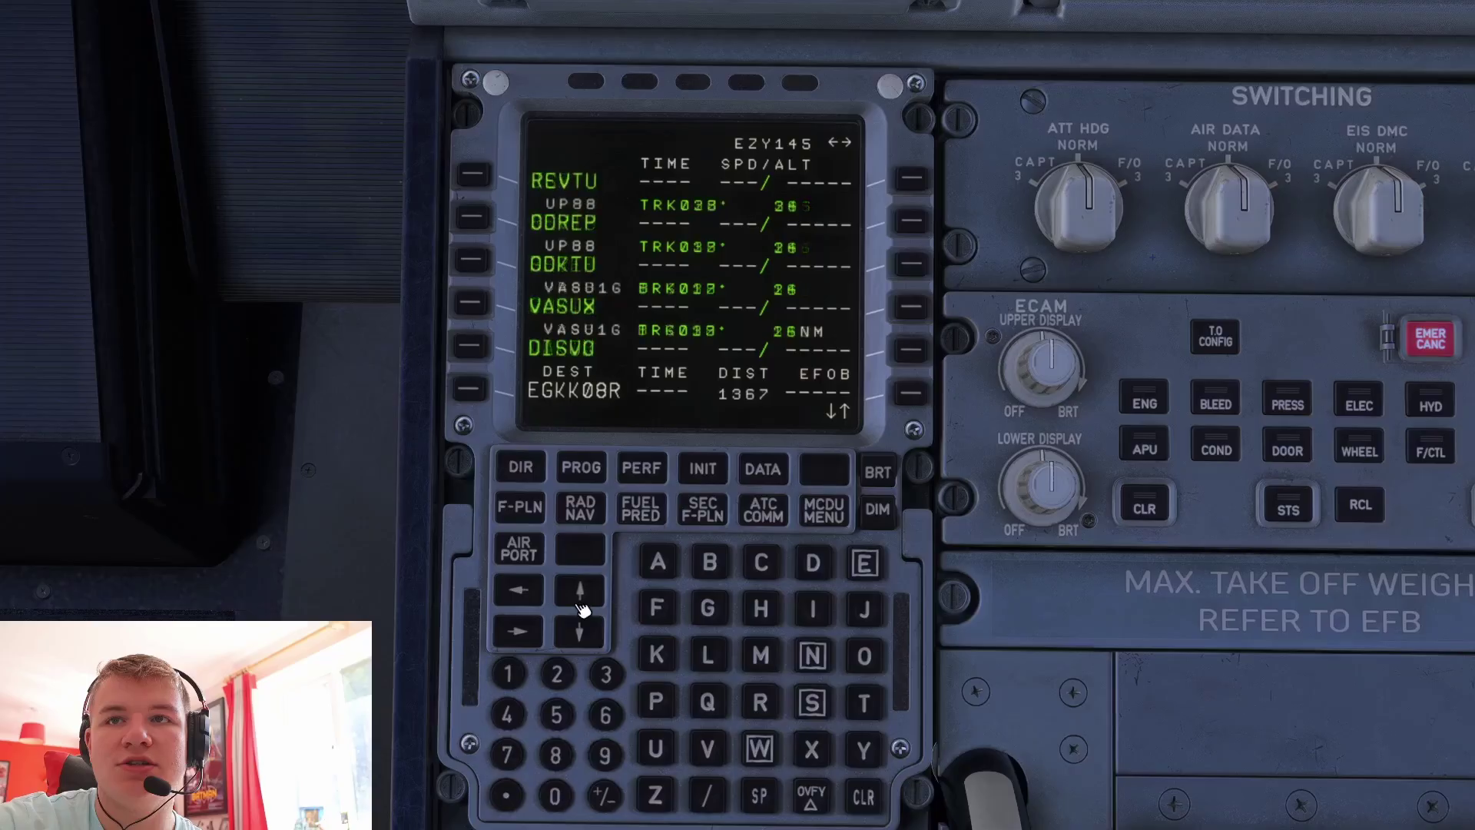
pyautogui.click(581, 607)
pyautogui.click(581, 607)
pyautogui.click(581, 606)
pyautogui.click(580, 607)
pyautogui.click(581, 607)
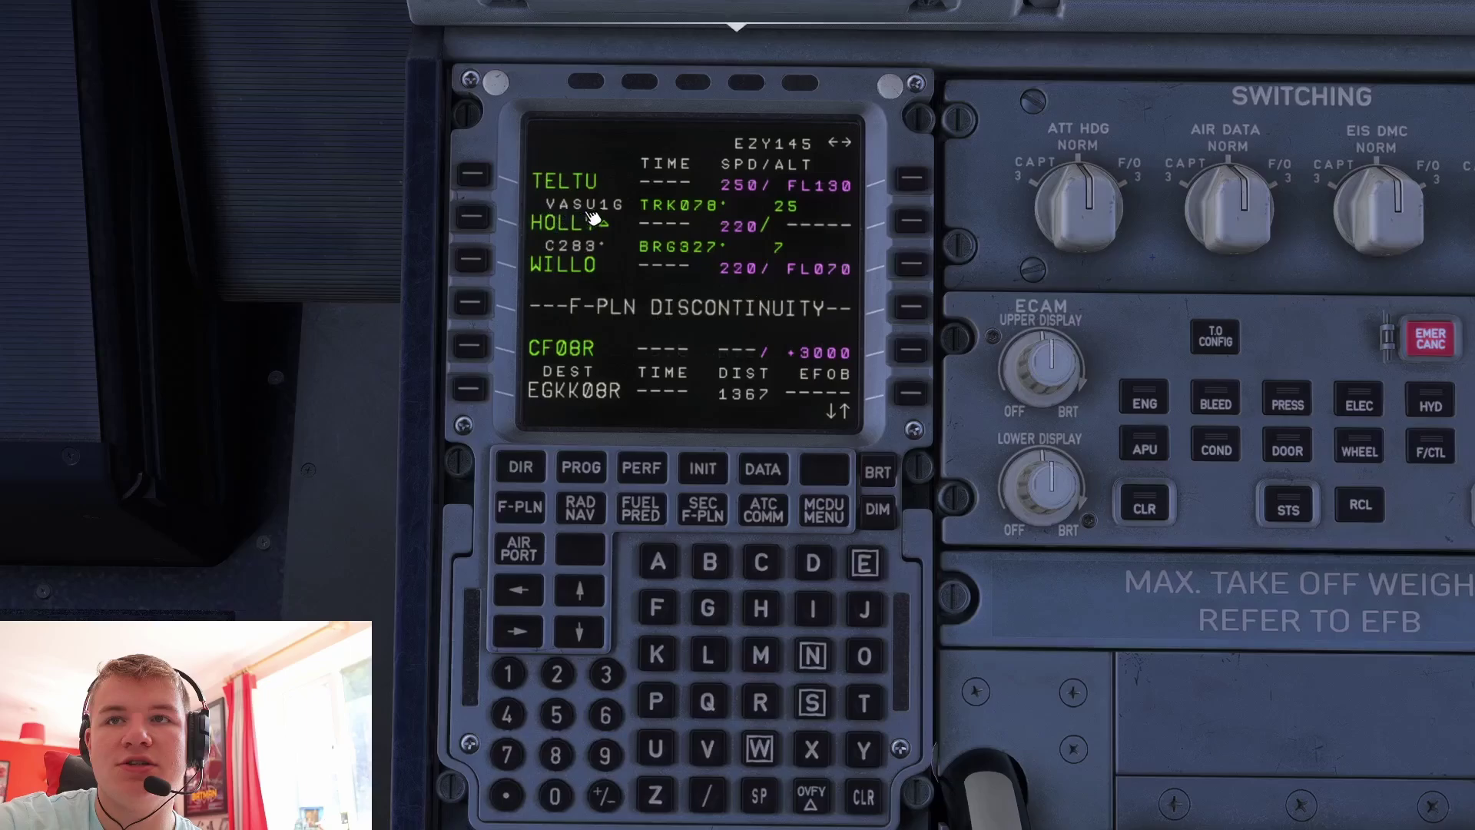
# - Bring approach fixes CF08R and FF08R after the discontinuity into view, starting at HOLLY
pyautogui.click(581, 593)
pyautogui.click(582, 593)
pyautogui.click(580, 628)
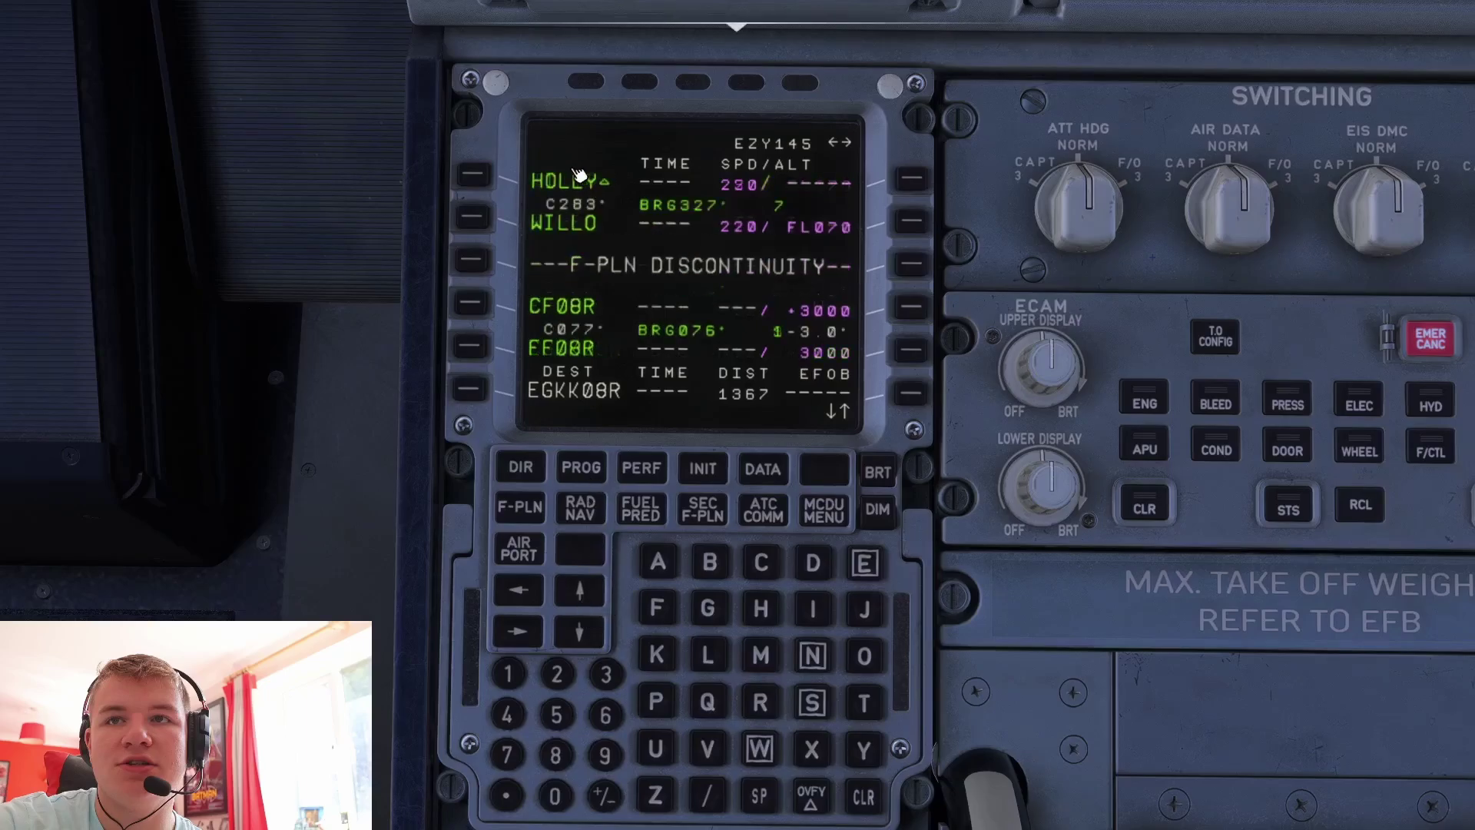